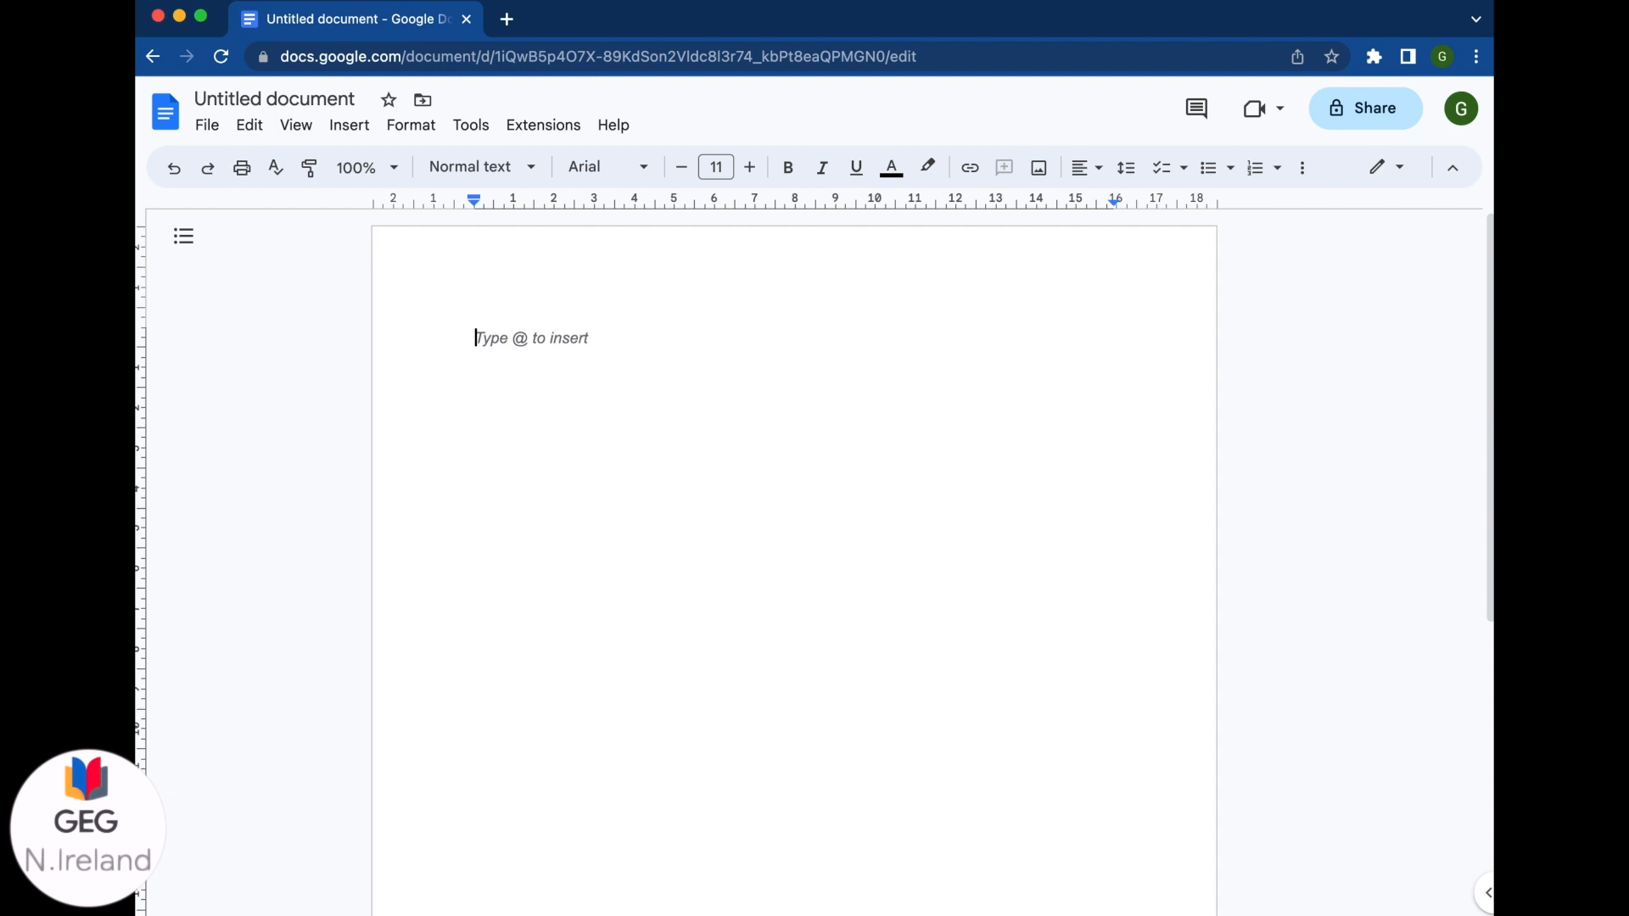
Step: Type 'Countdown to approval' on the first line and start an @ smart-chip search
type("Count")
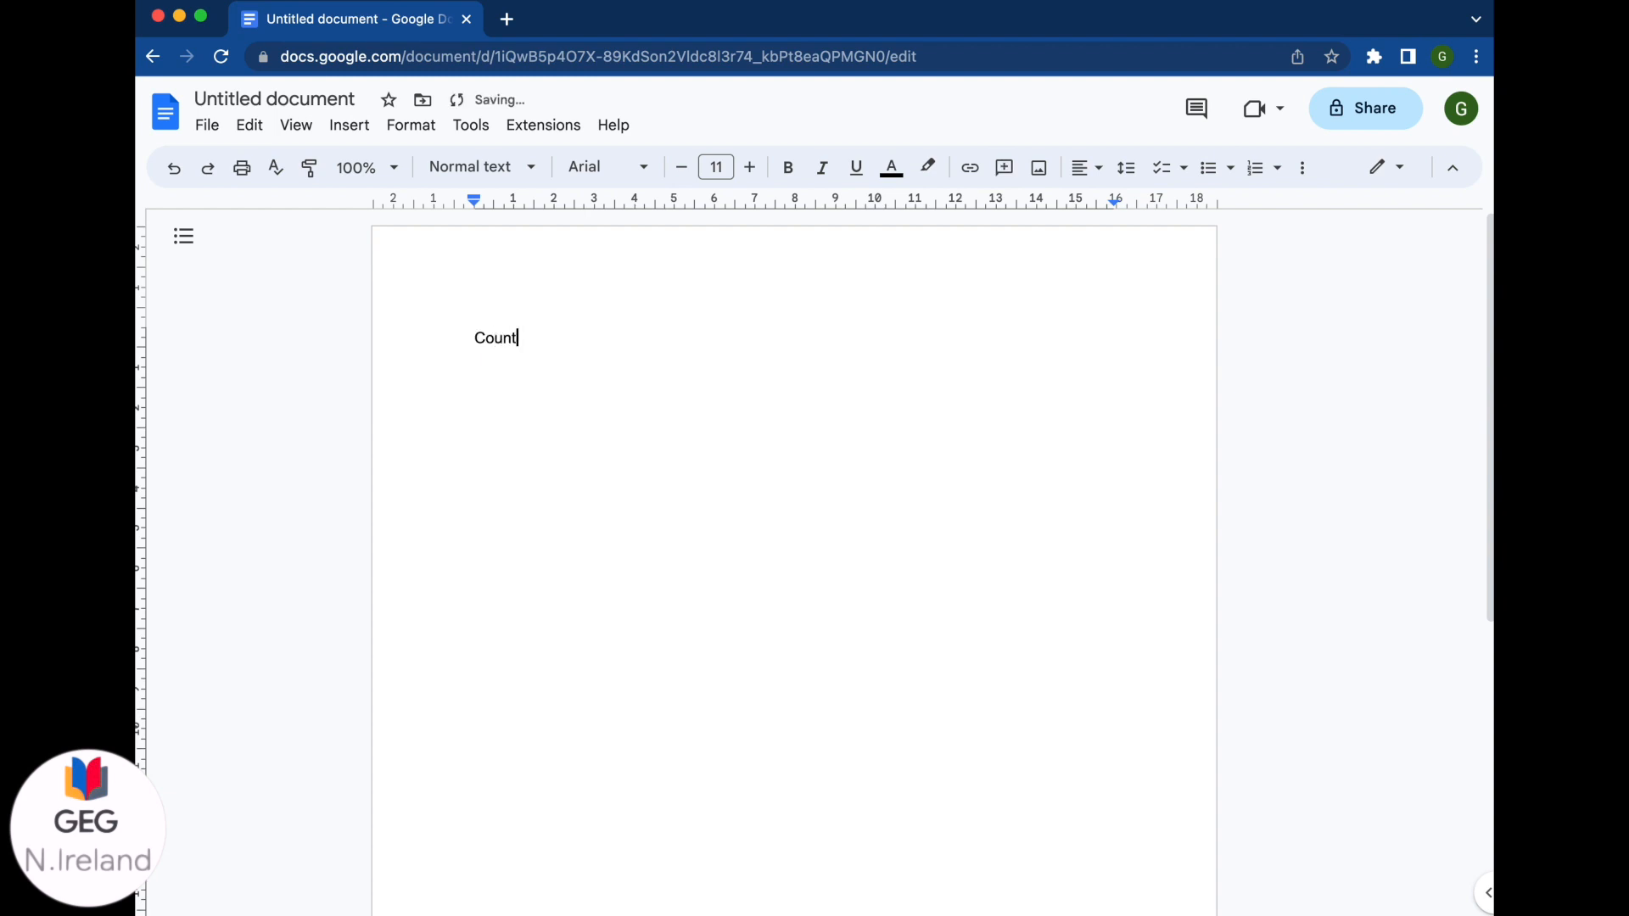
type("down to approval")
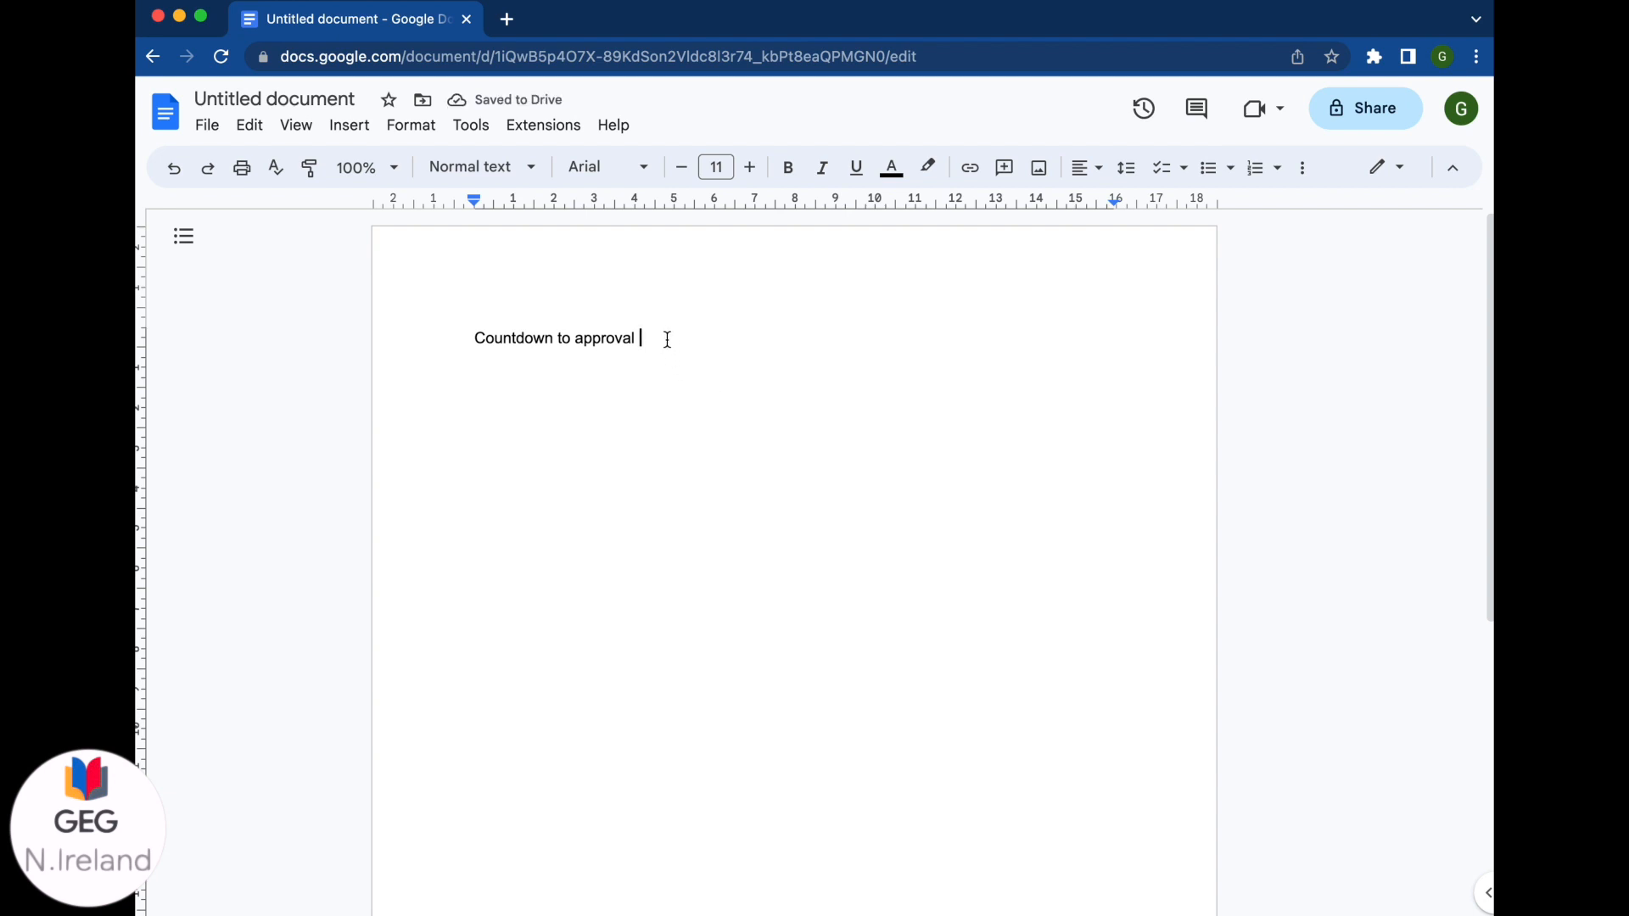
type("@")
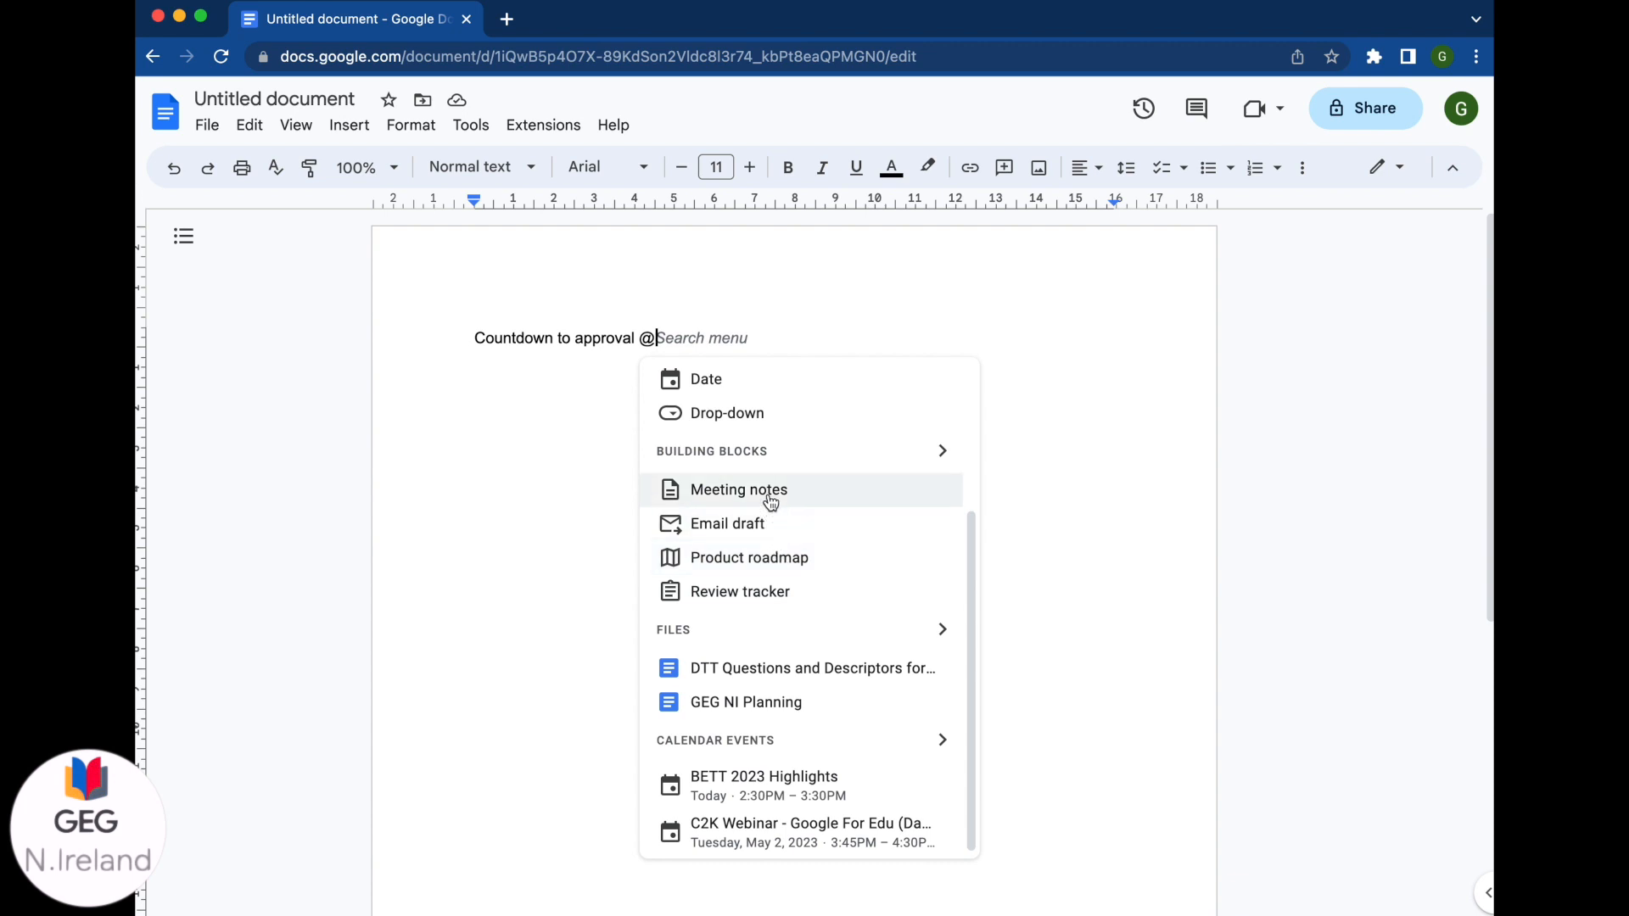
Step: Insert a date chip for 28 April 2023 after the countdown text
scroll(764, 502, "up", 3)
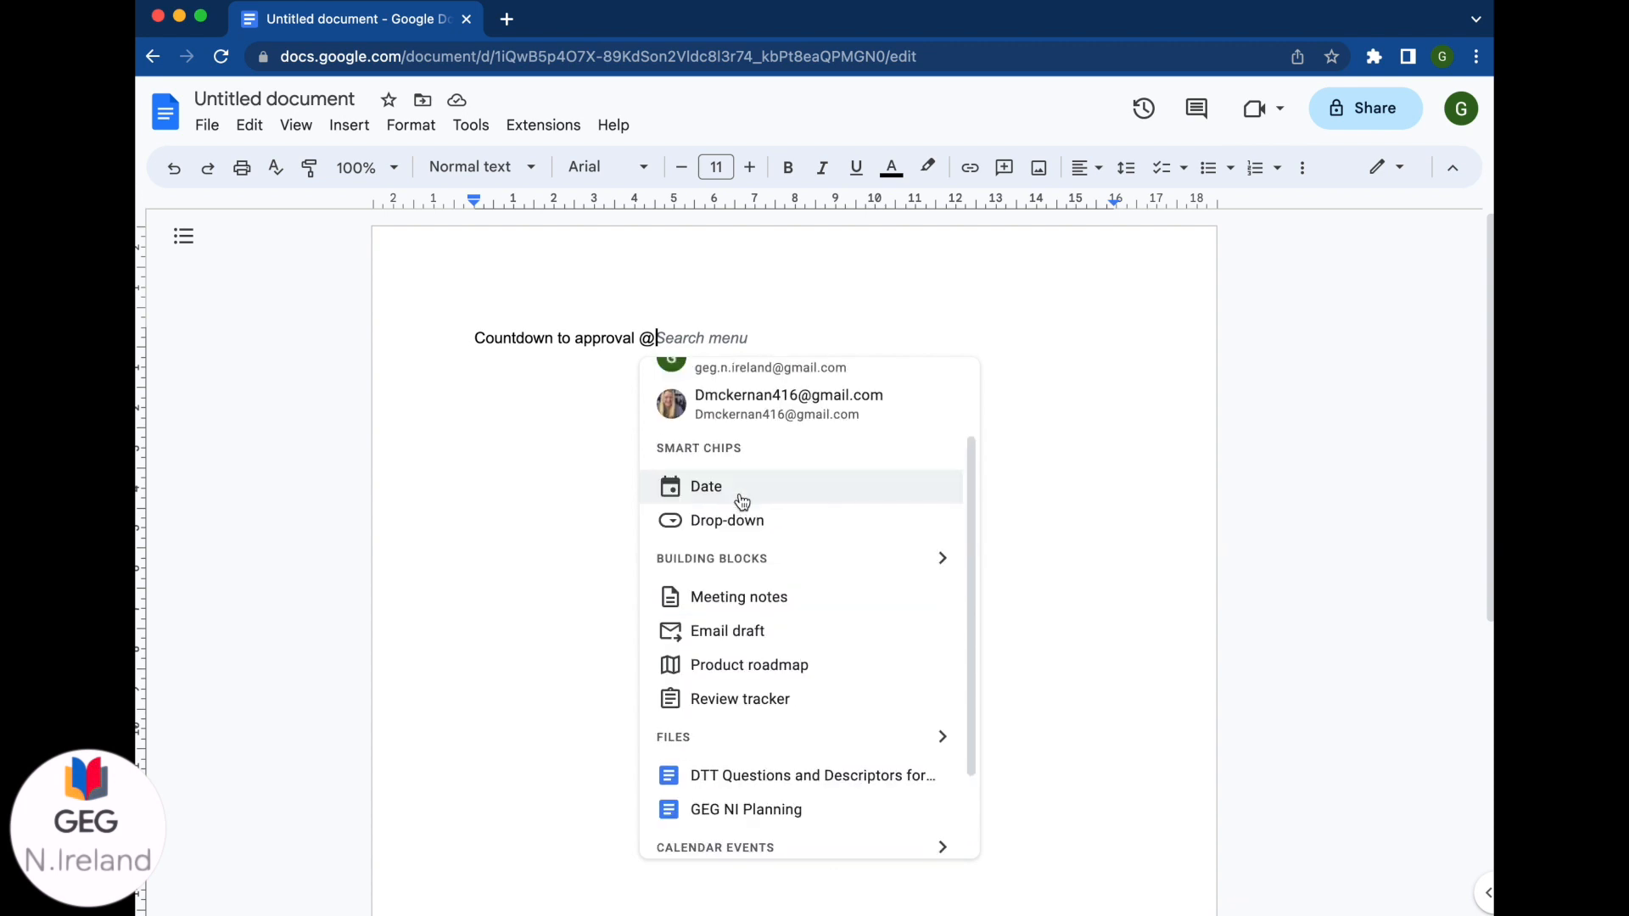
left_click(742, 503)
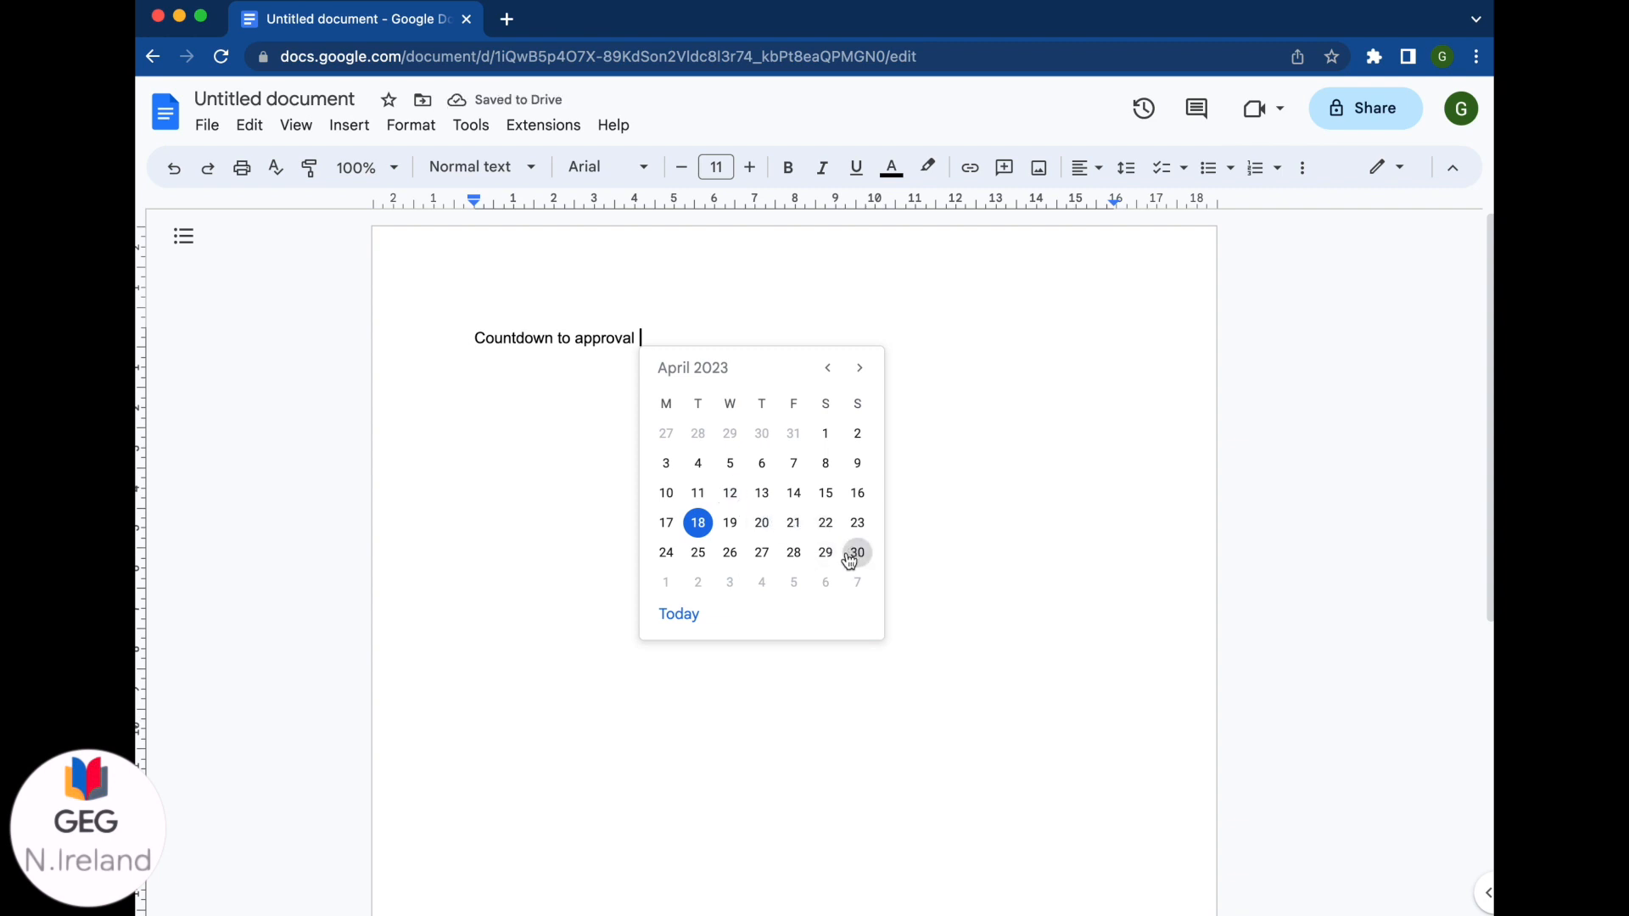
left_click(793, 552)
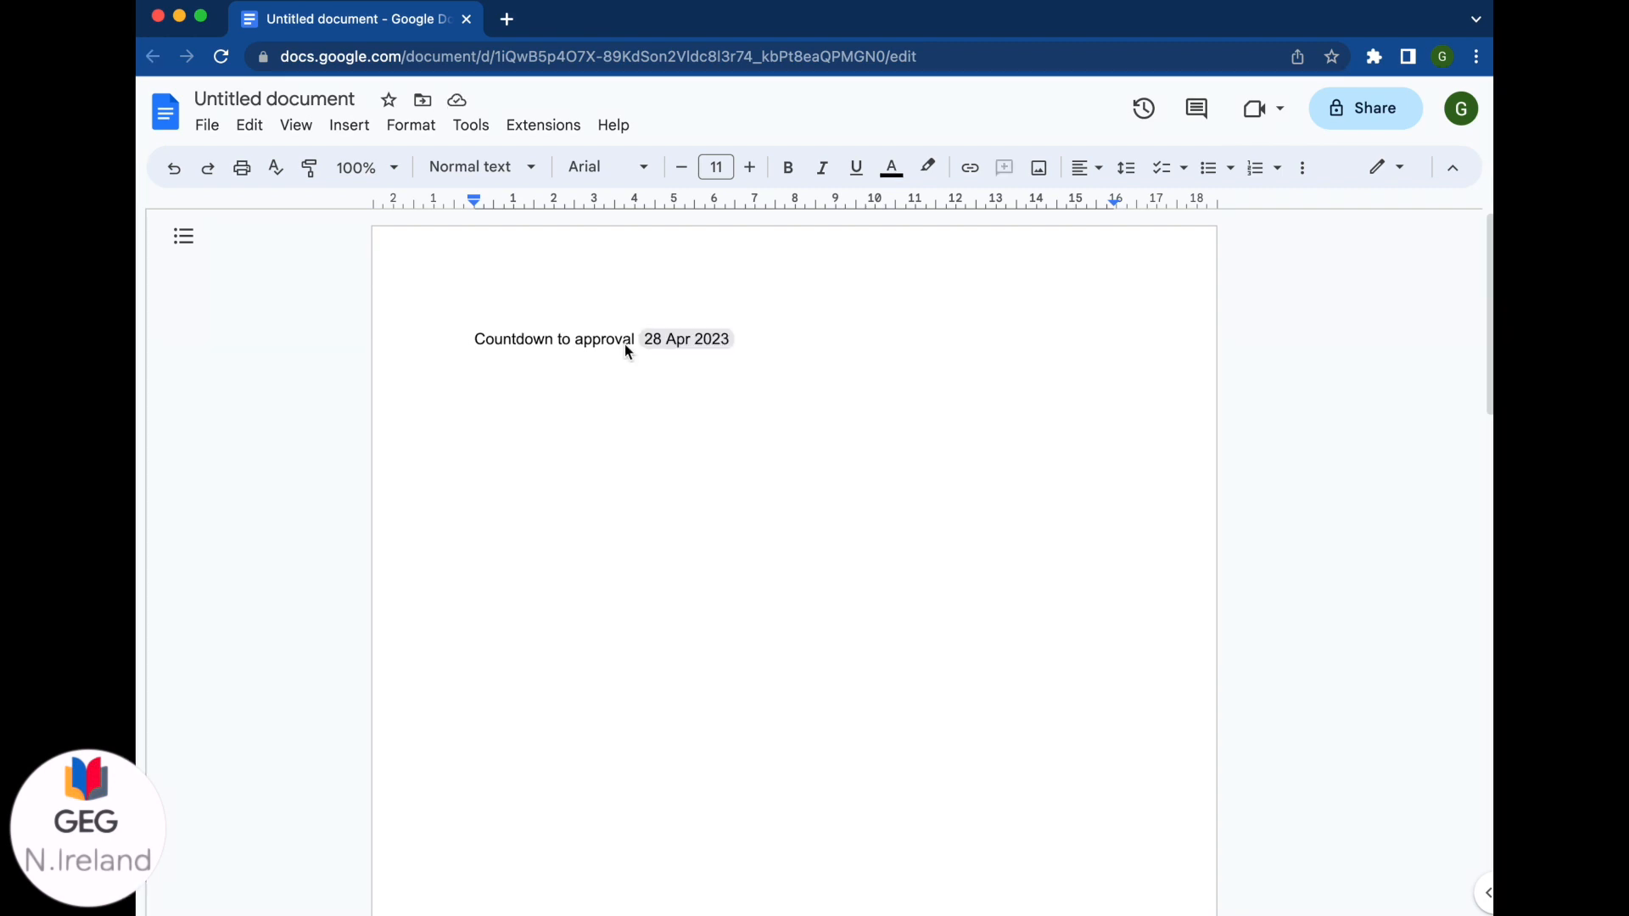
mouse_move(676, 348)
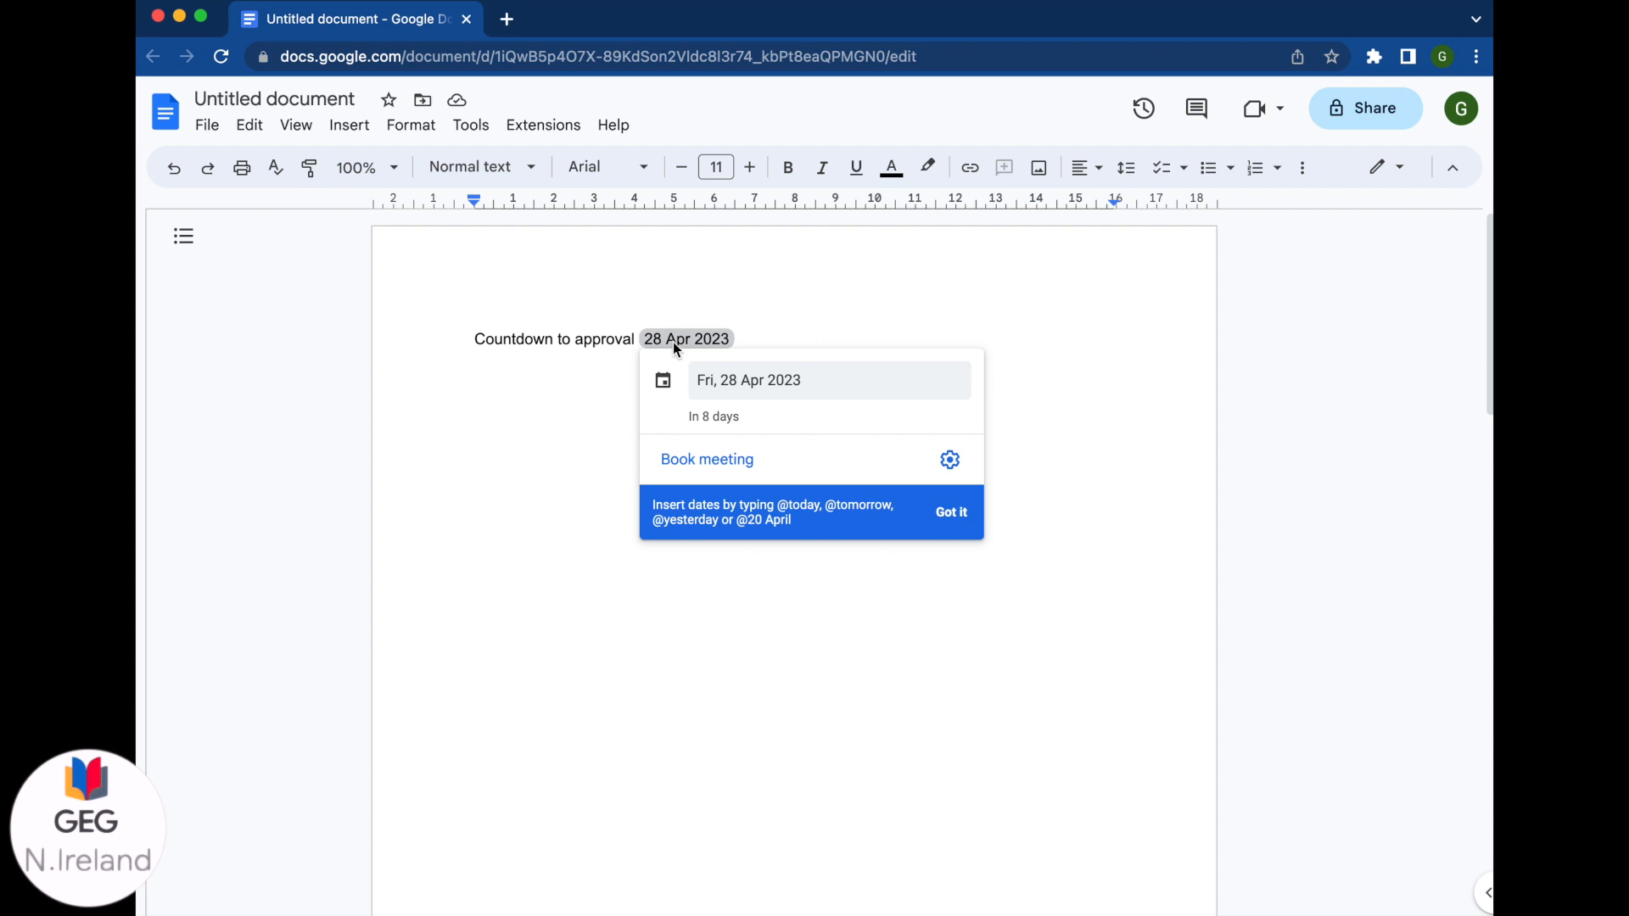
Step: Check the date chip's display format choices, leaving them unchanged, and its Book meeting link
left_click(948, 468)
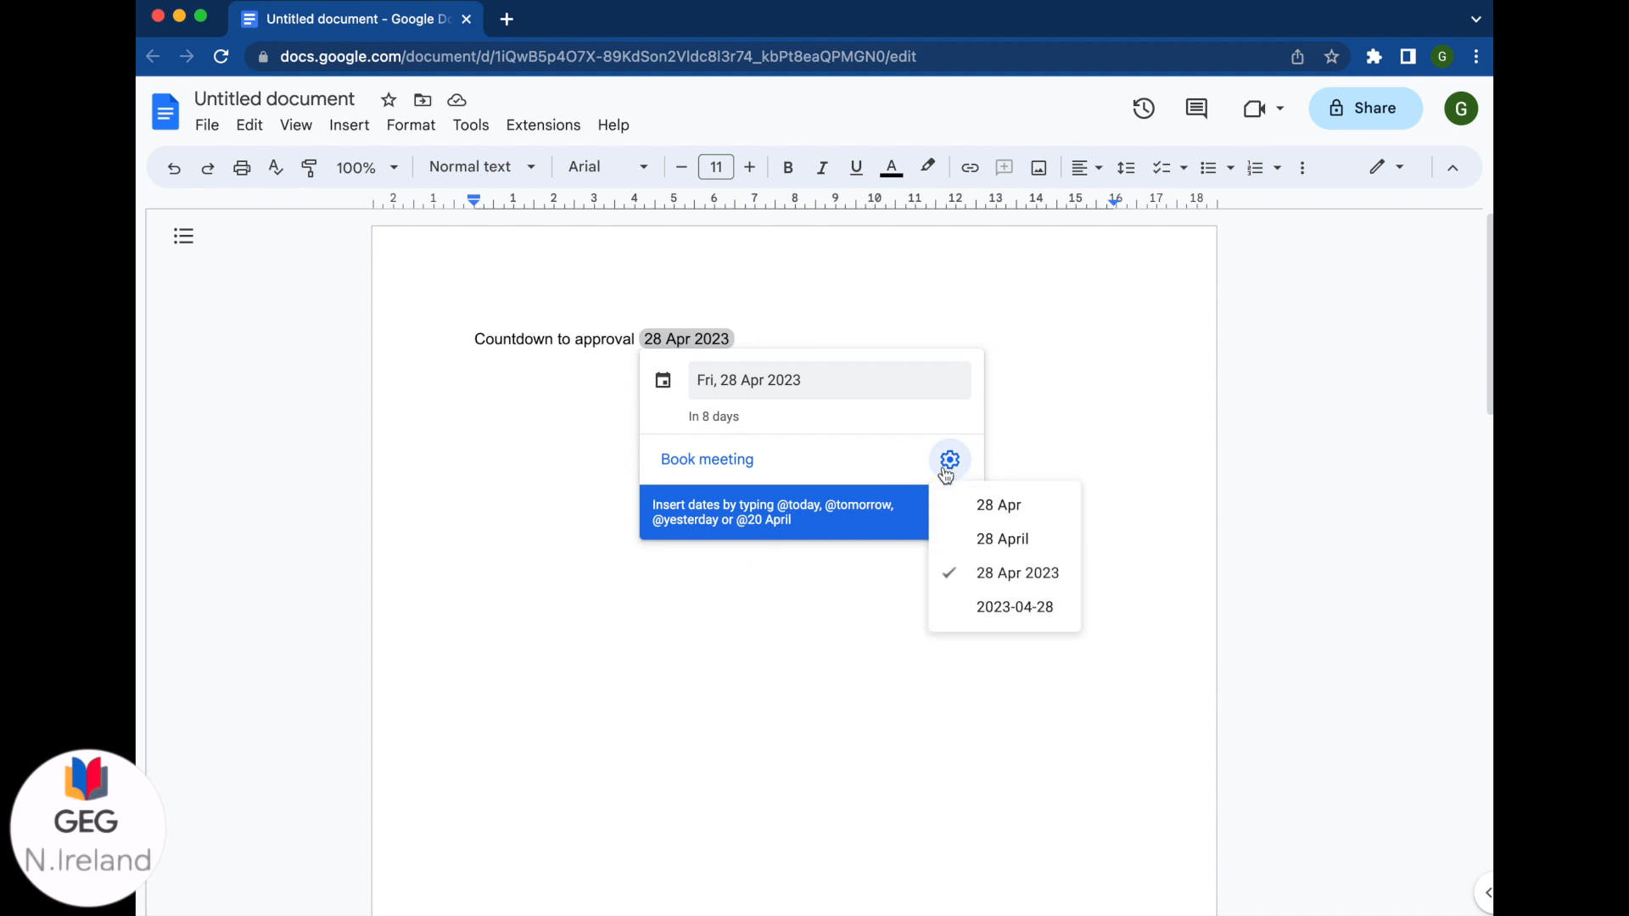
left_click(947, 474)
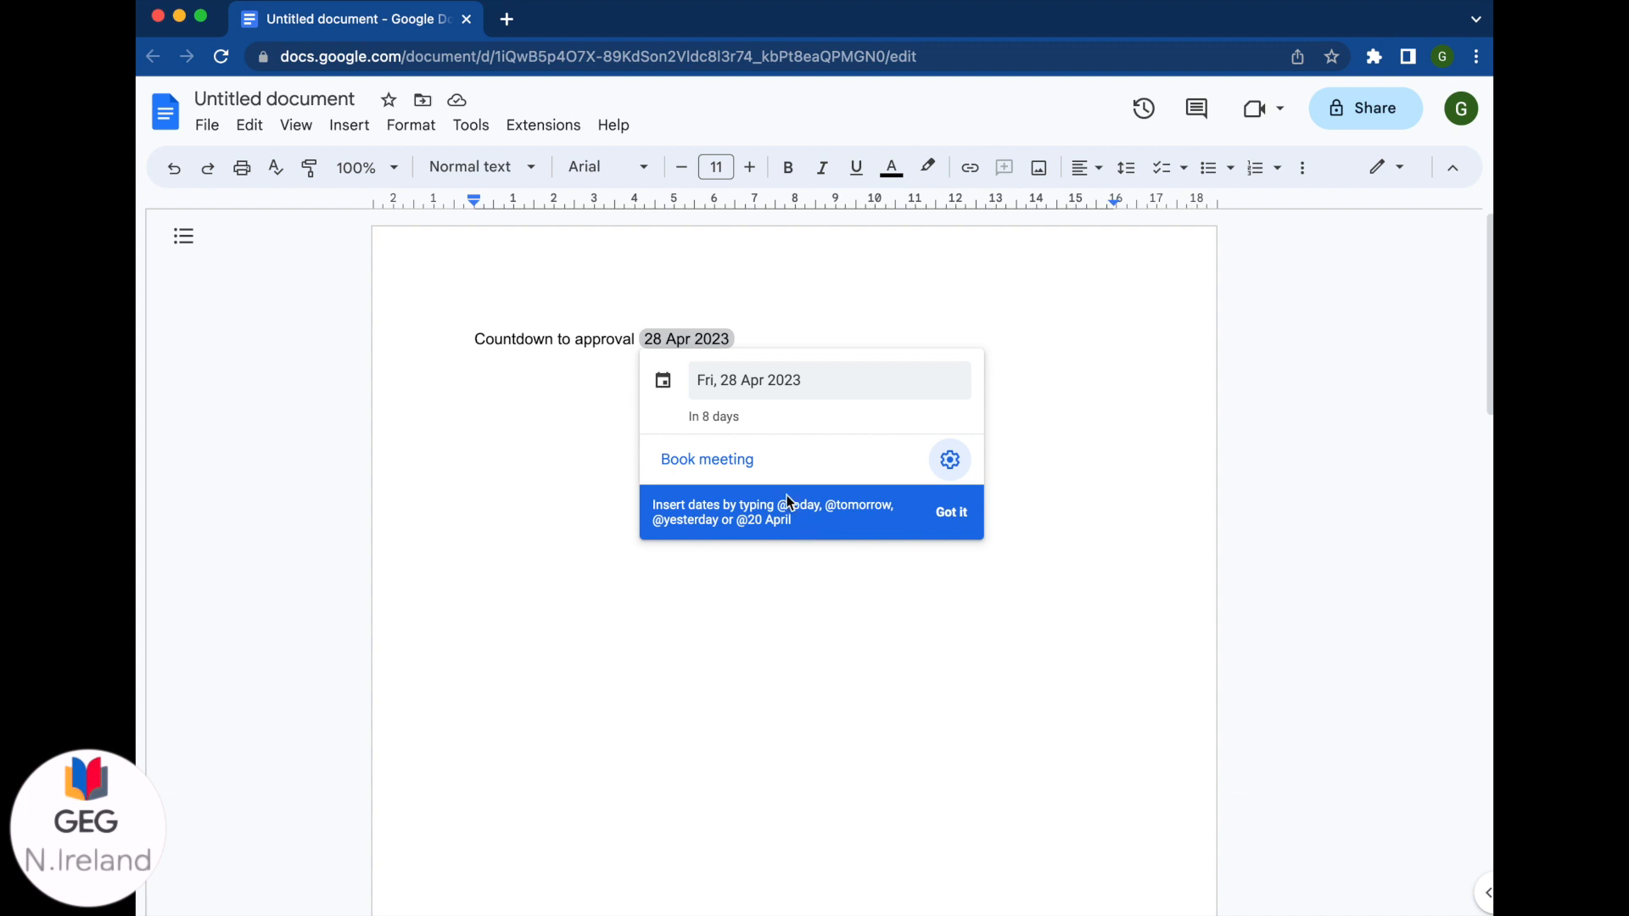
left_click(733, 465)
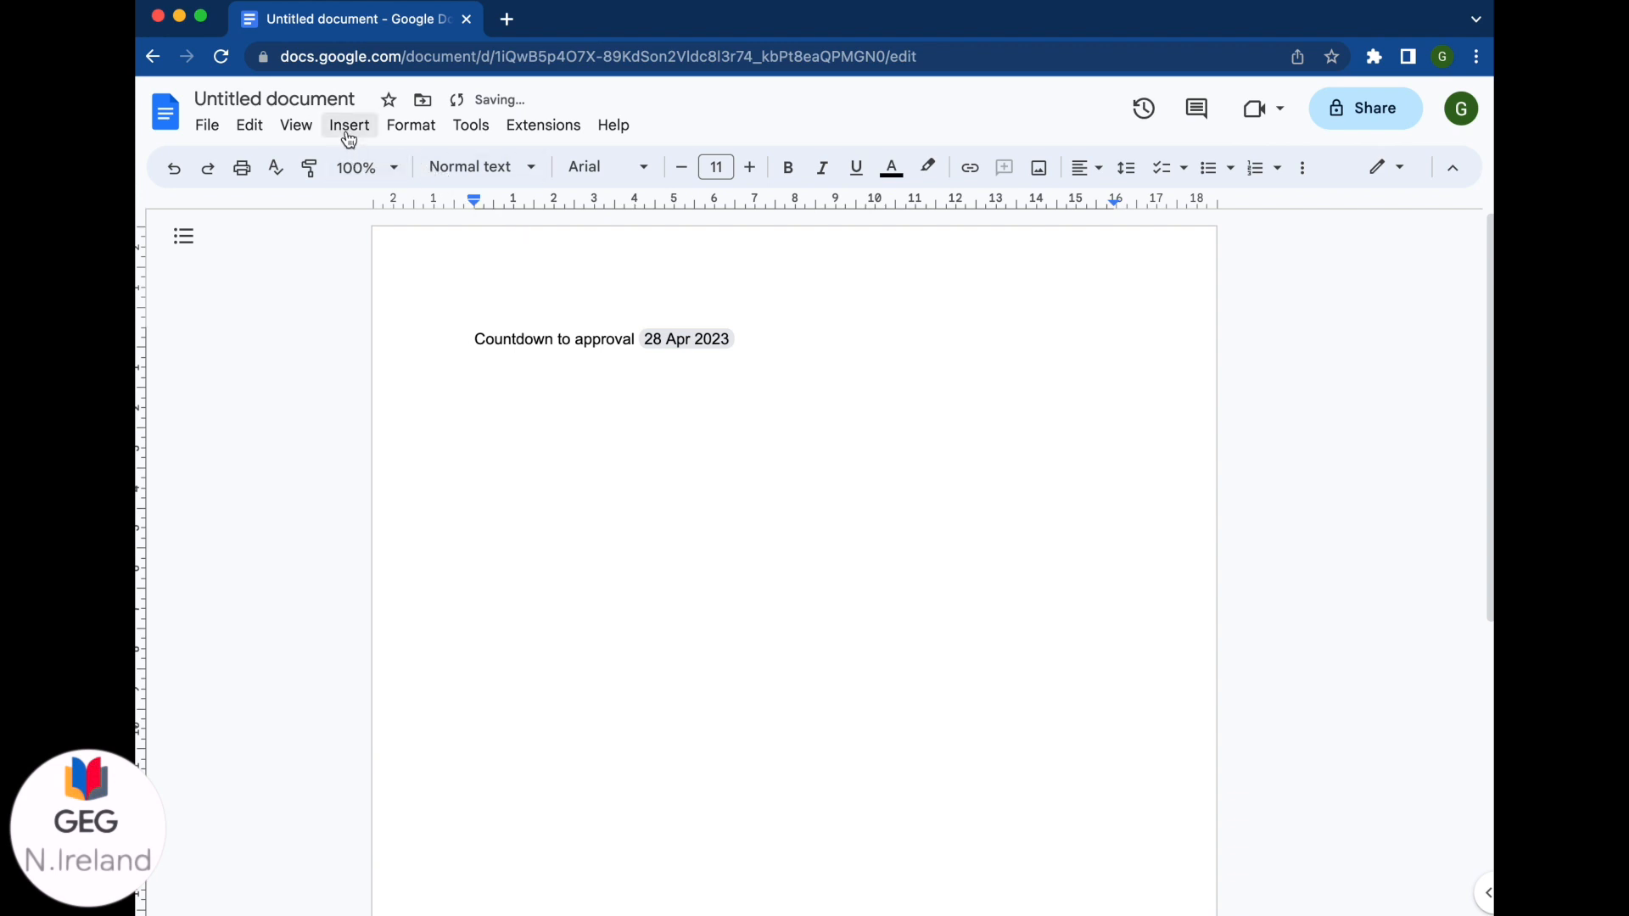
Step: Insert a Belfast, UK place chip from Insert > Smart chips and start a new line beneath it
left_click(348, 140)
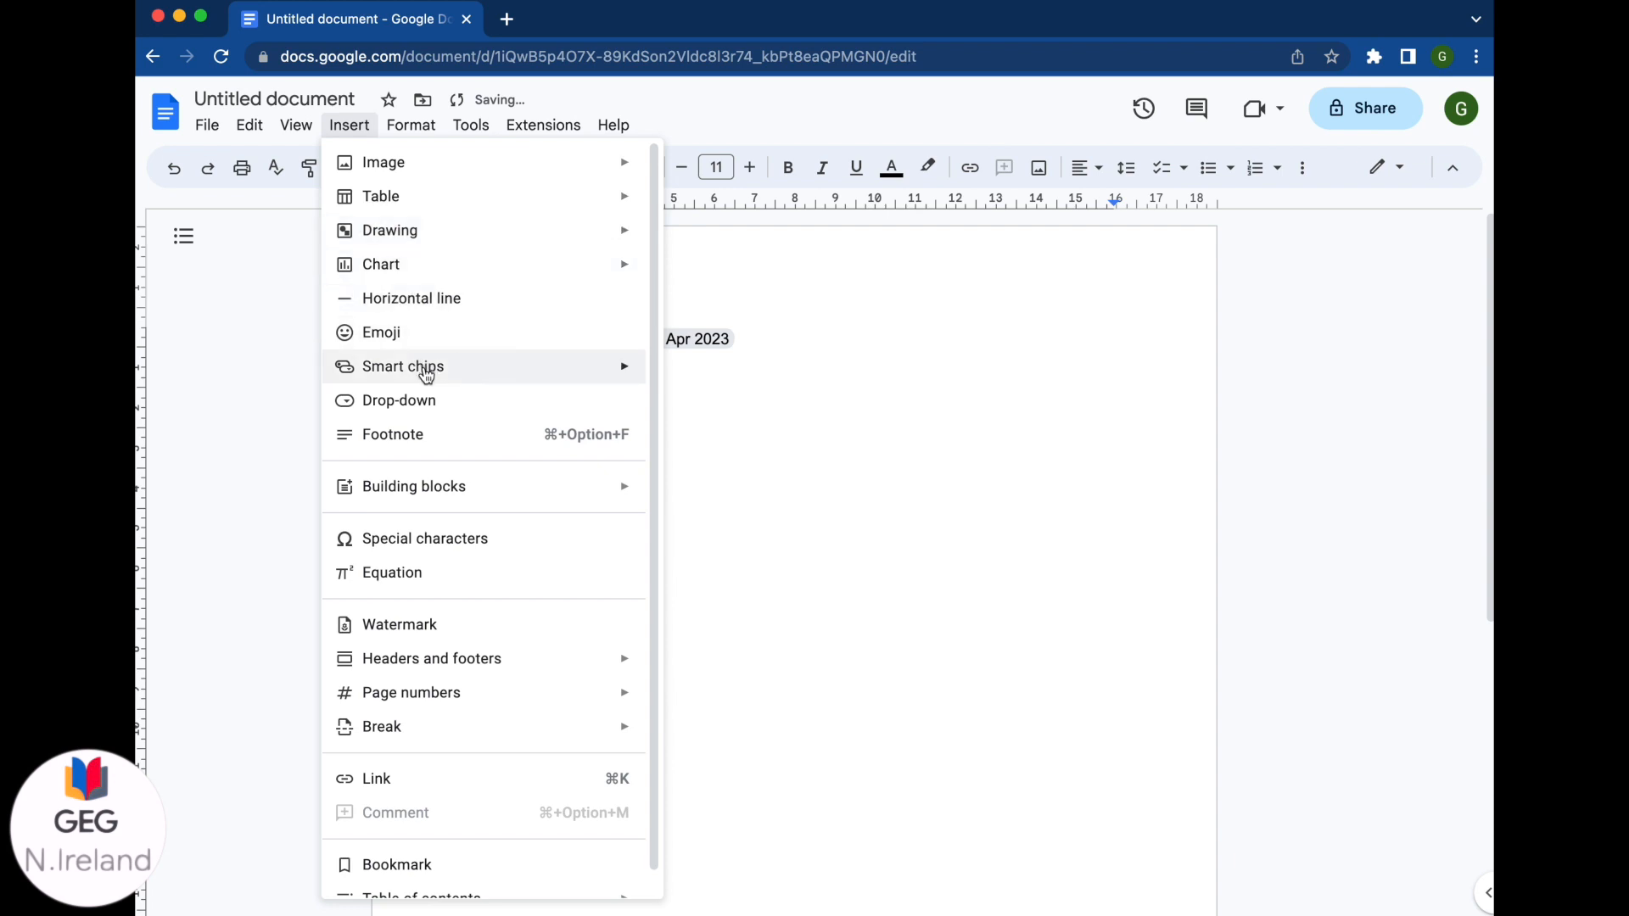
mouse_move(426, 378)
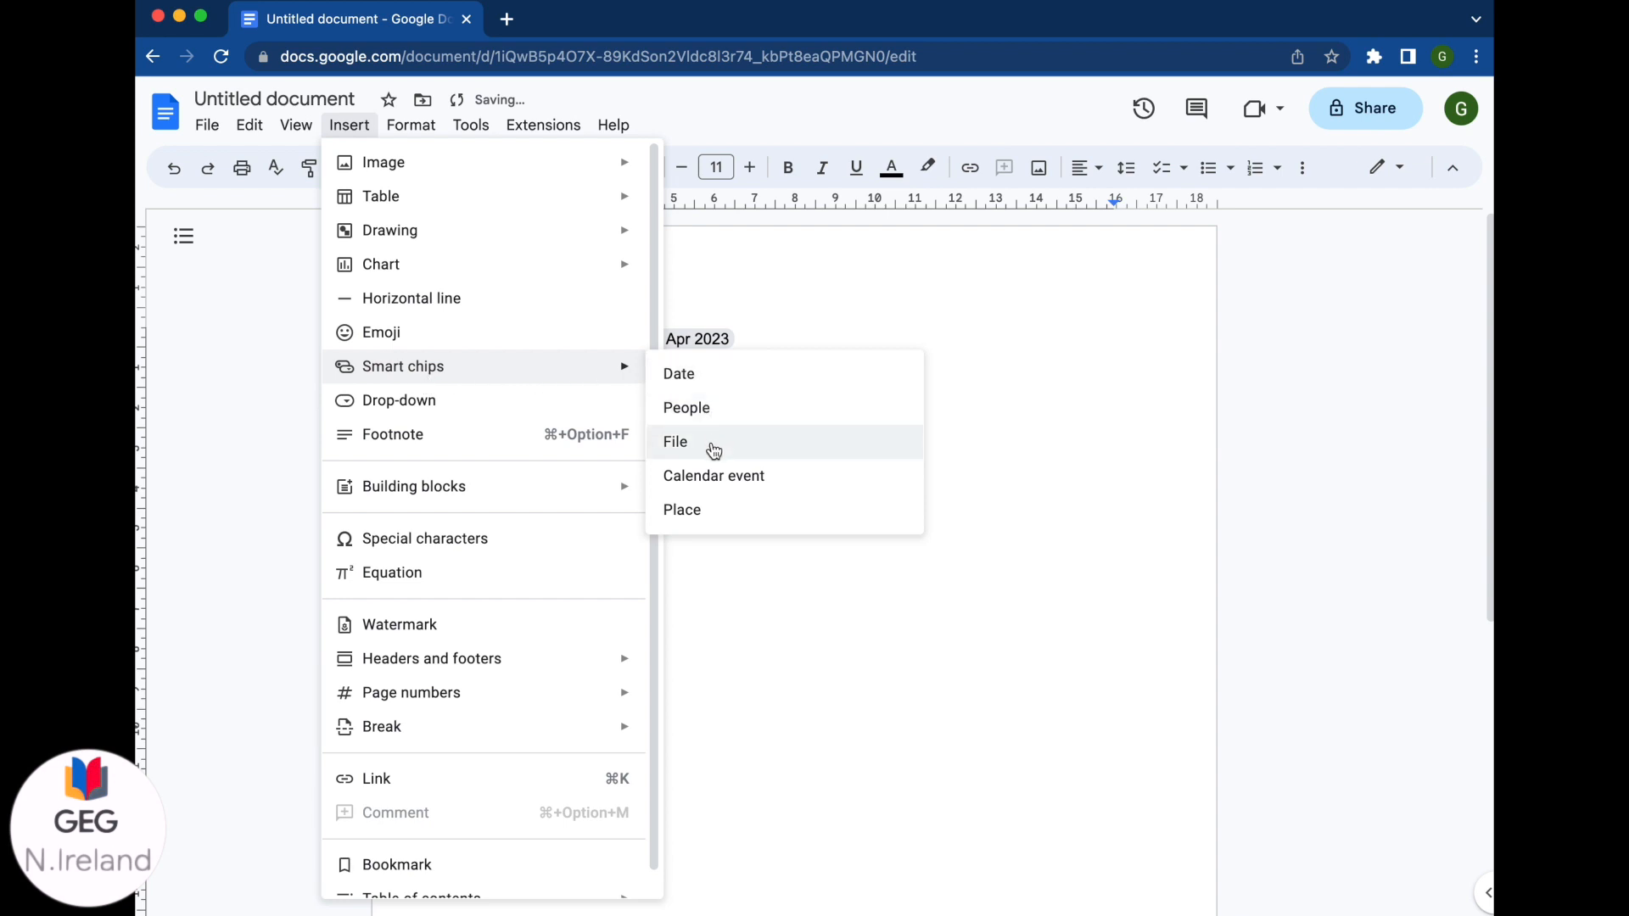
left_click(703, 519)
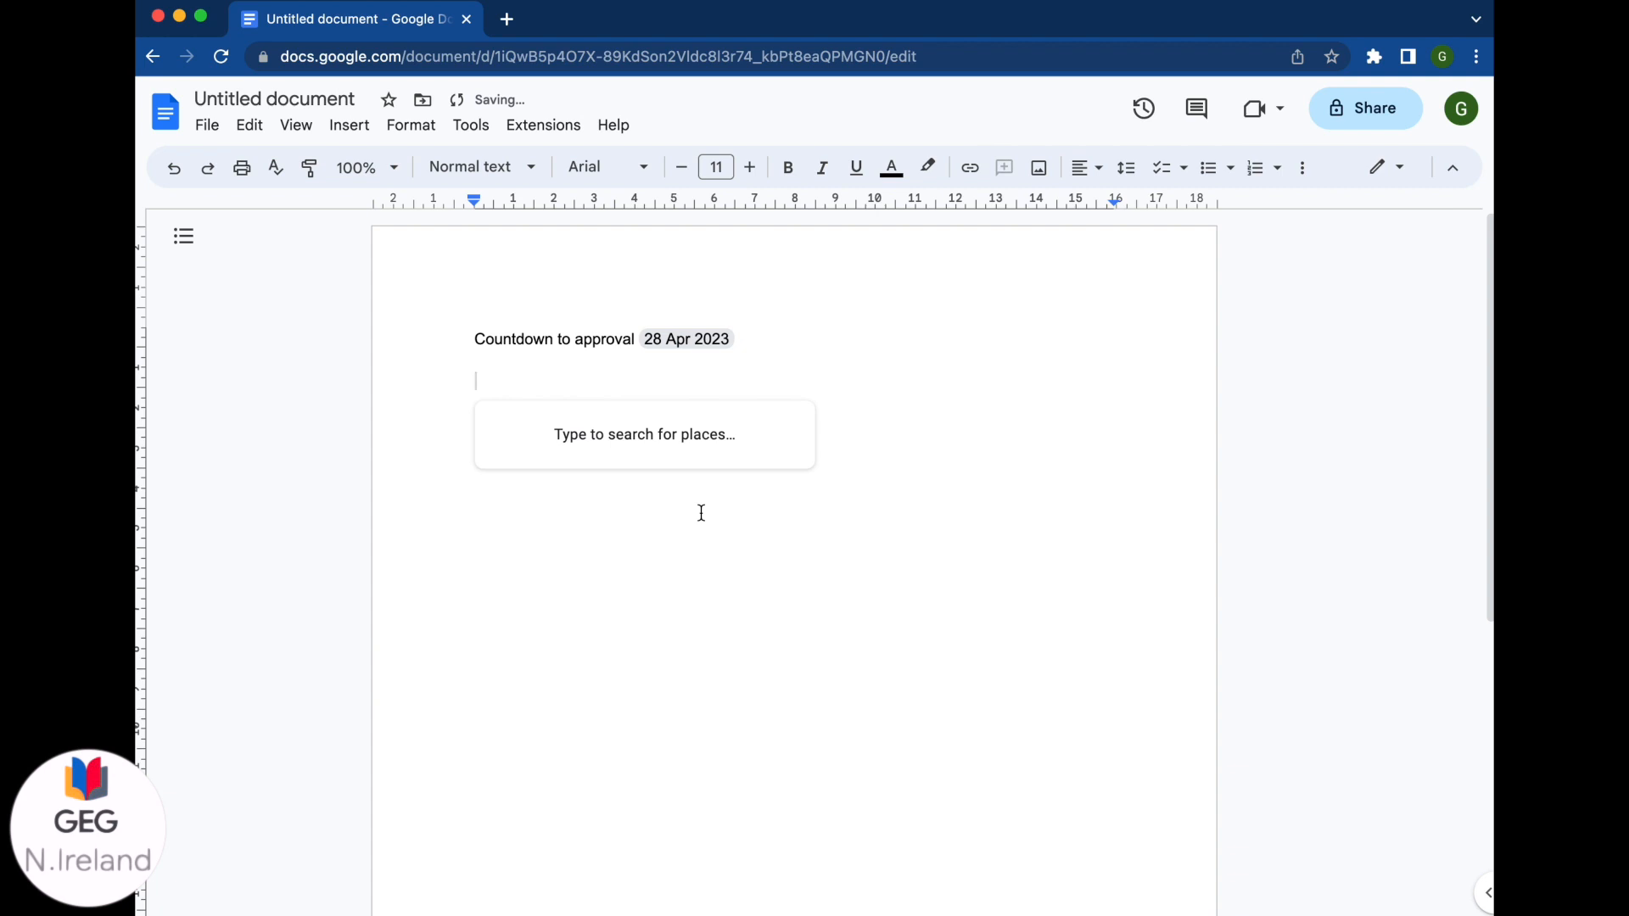
type("Belfast")
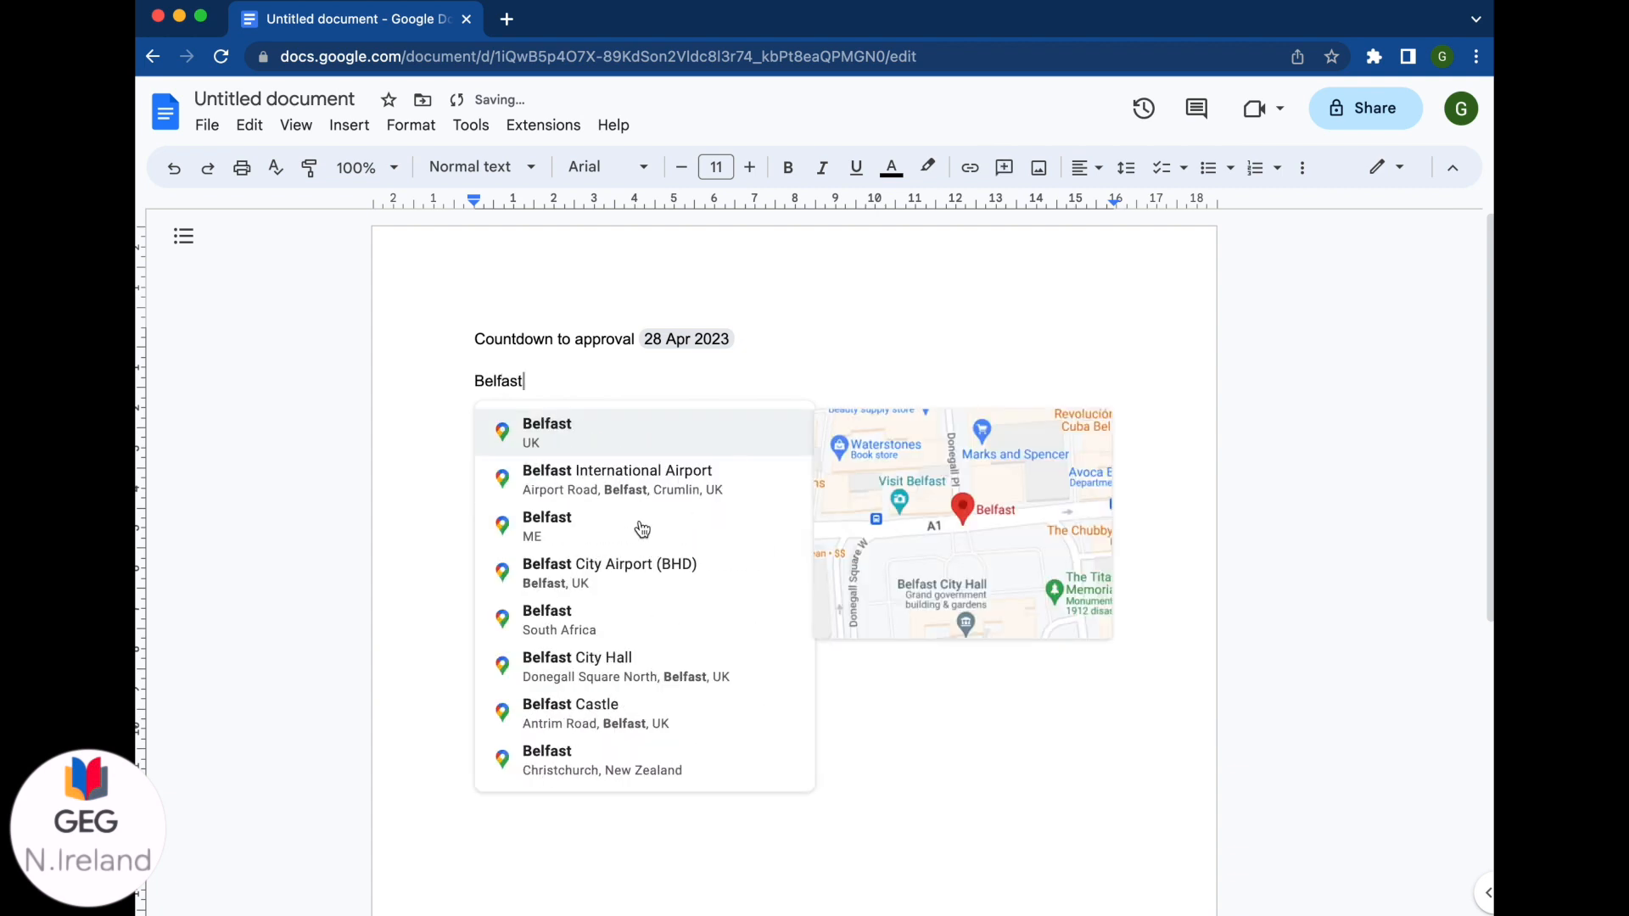
left_click(609, 451)
key("Return")
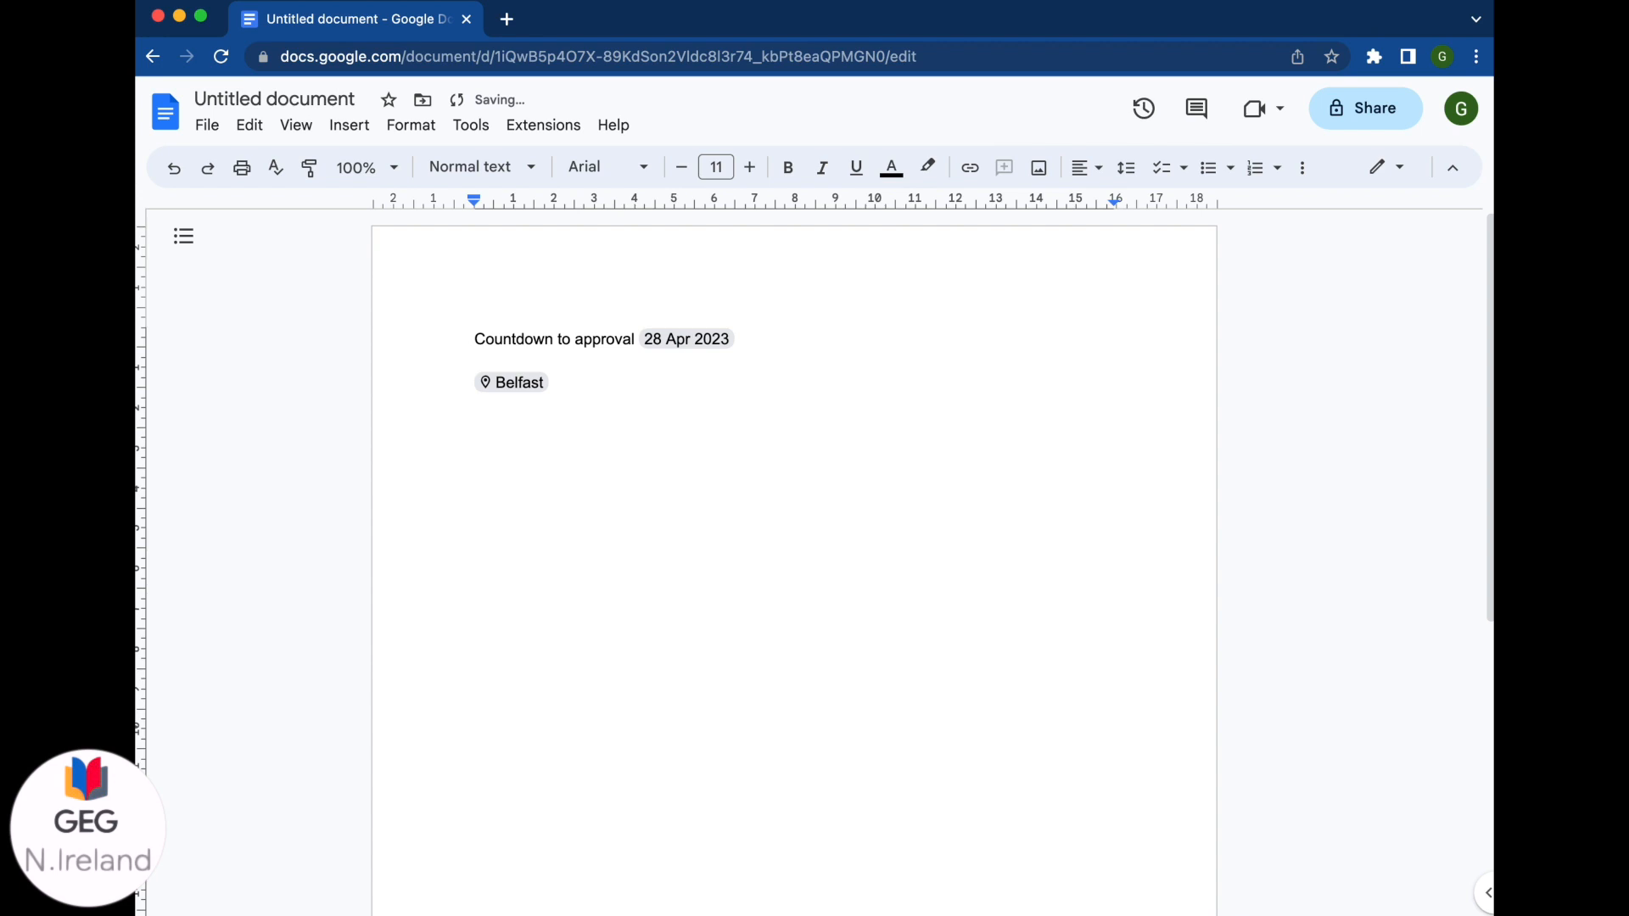
Step: Insert the preset Project status drop-down chip showing 'Not started'
left_click(365, 141)
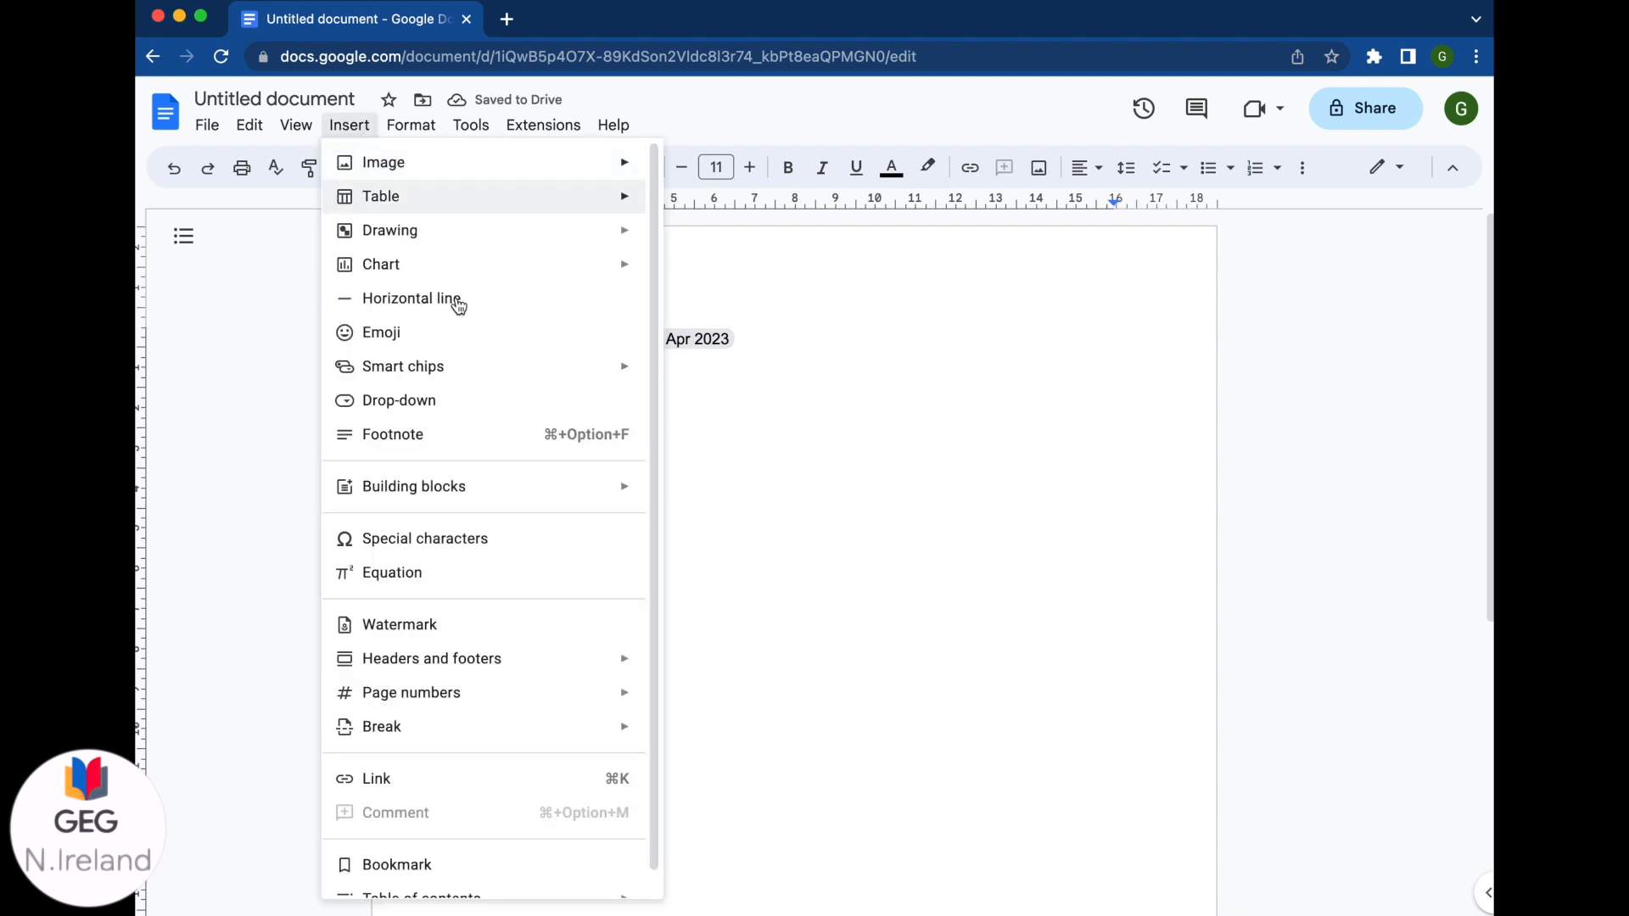
left_click(462, 405)
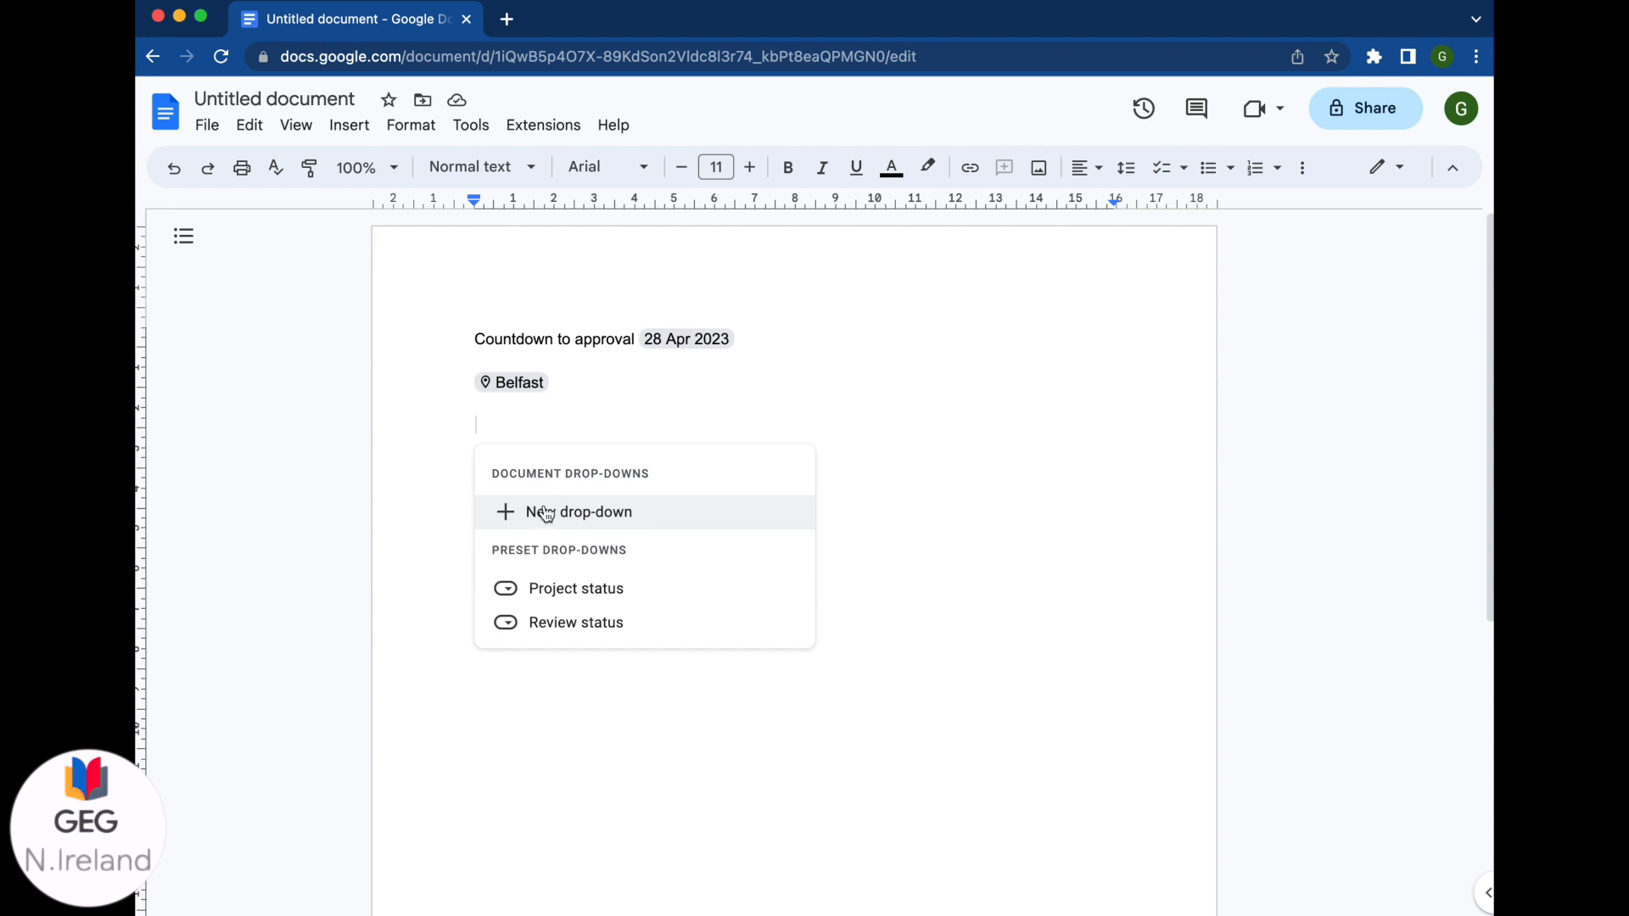
mouse_move(550, 599)
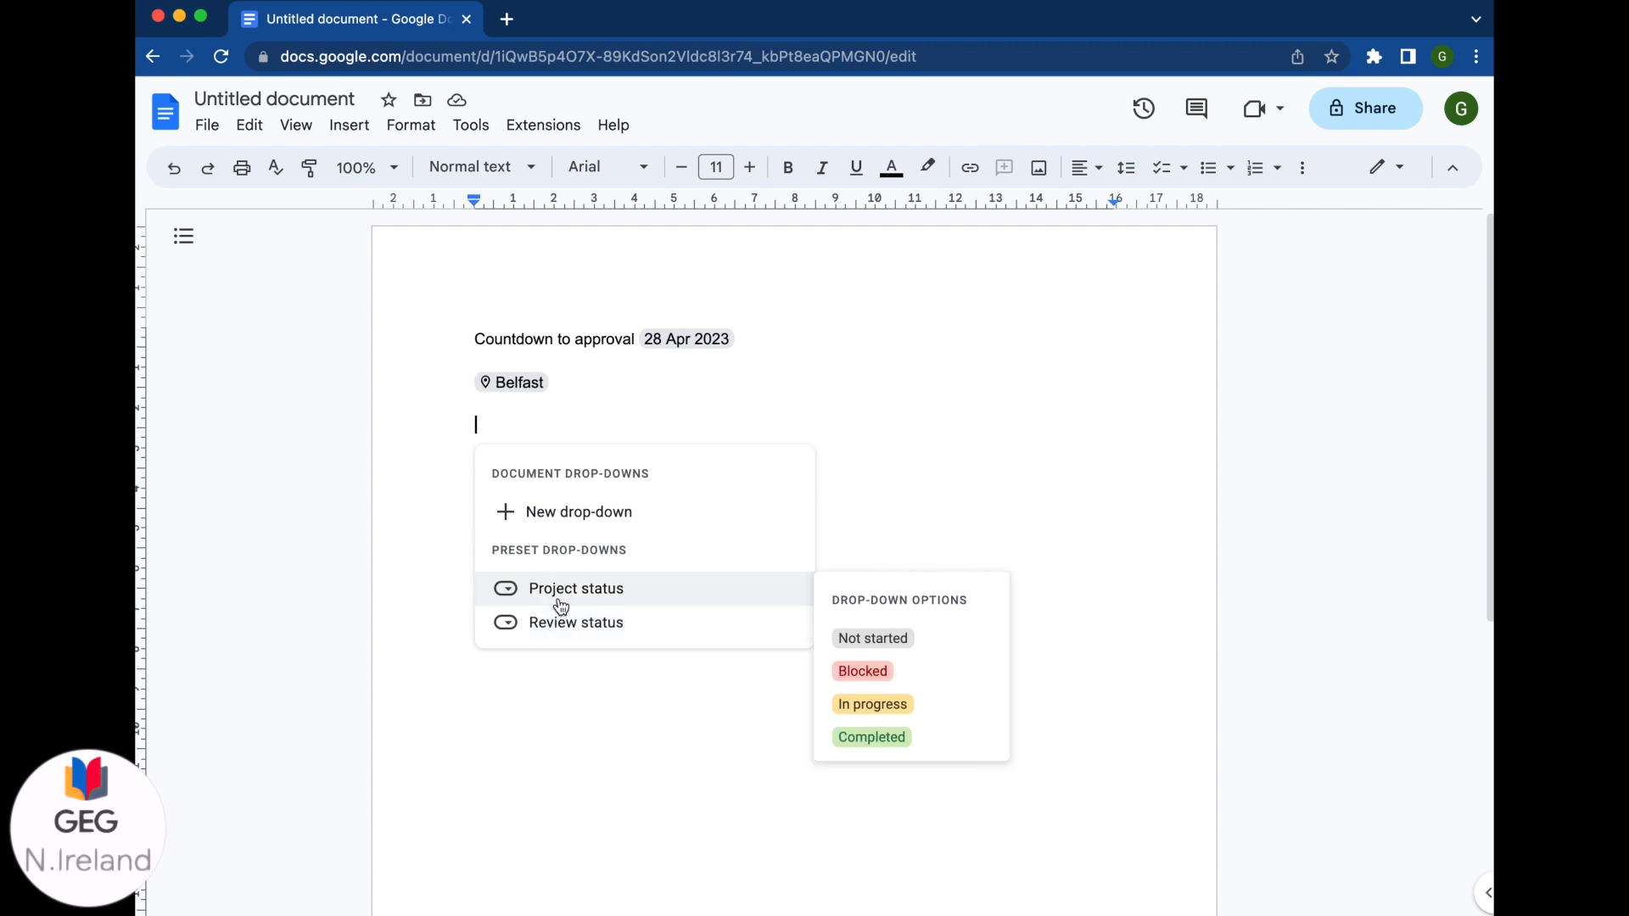
left_click(557, 598)
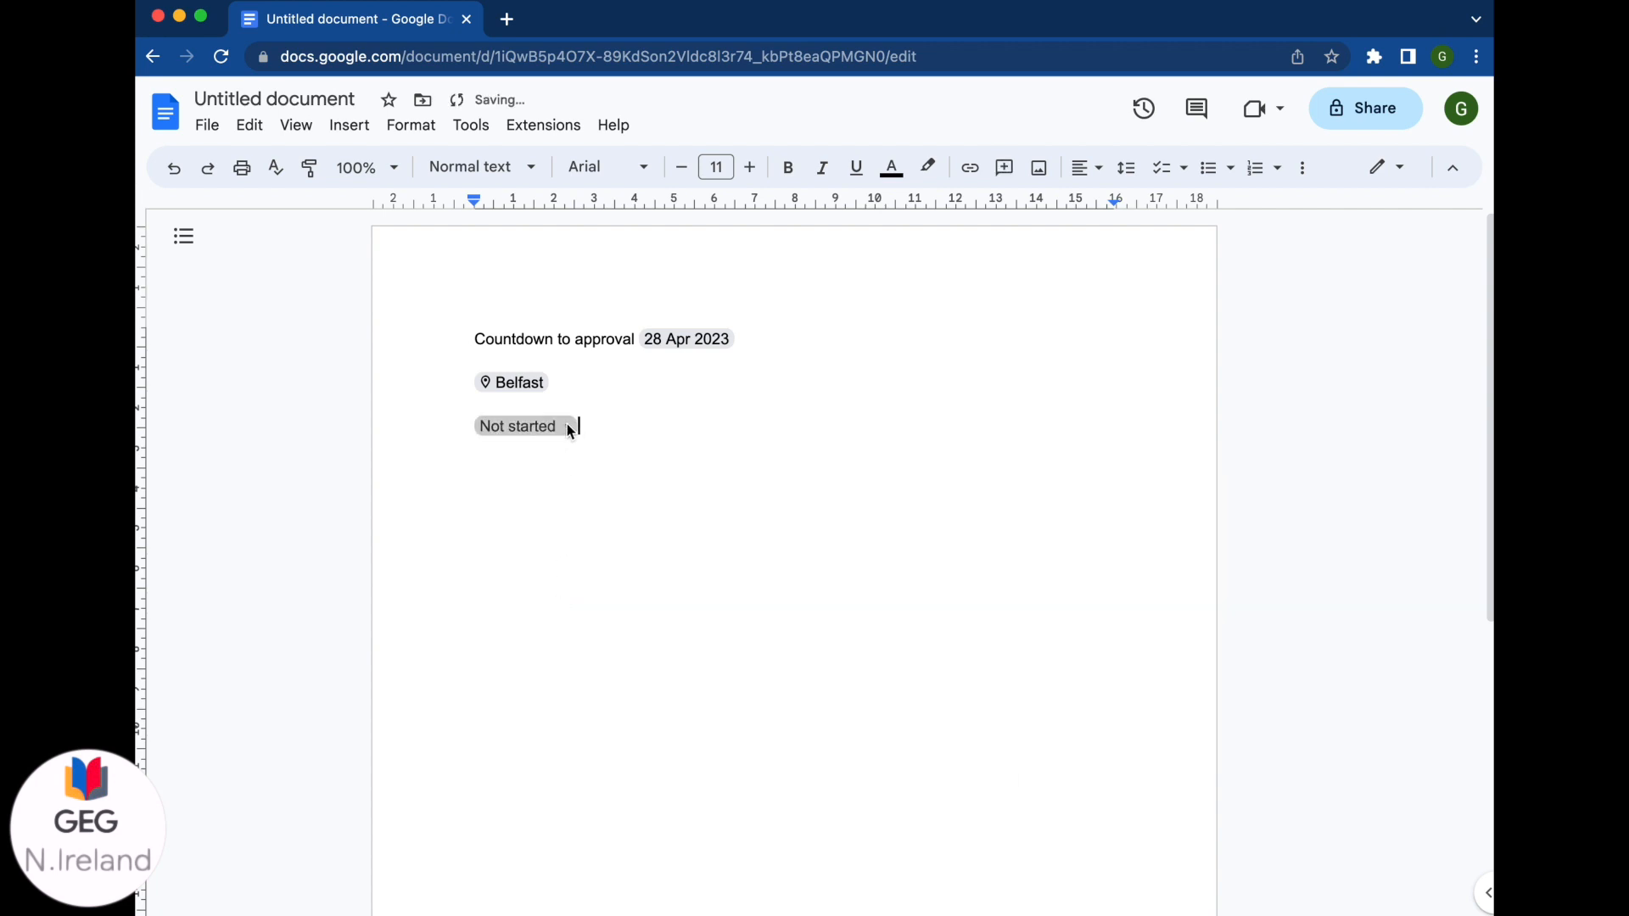
Step: Review the drop-down's options and colours, cancel without changes, and start a new line
left_click(567, 425)
left_click(556, 617)
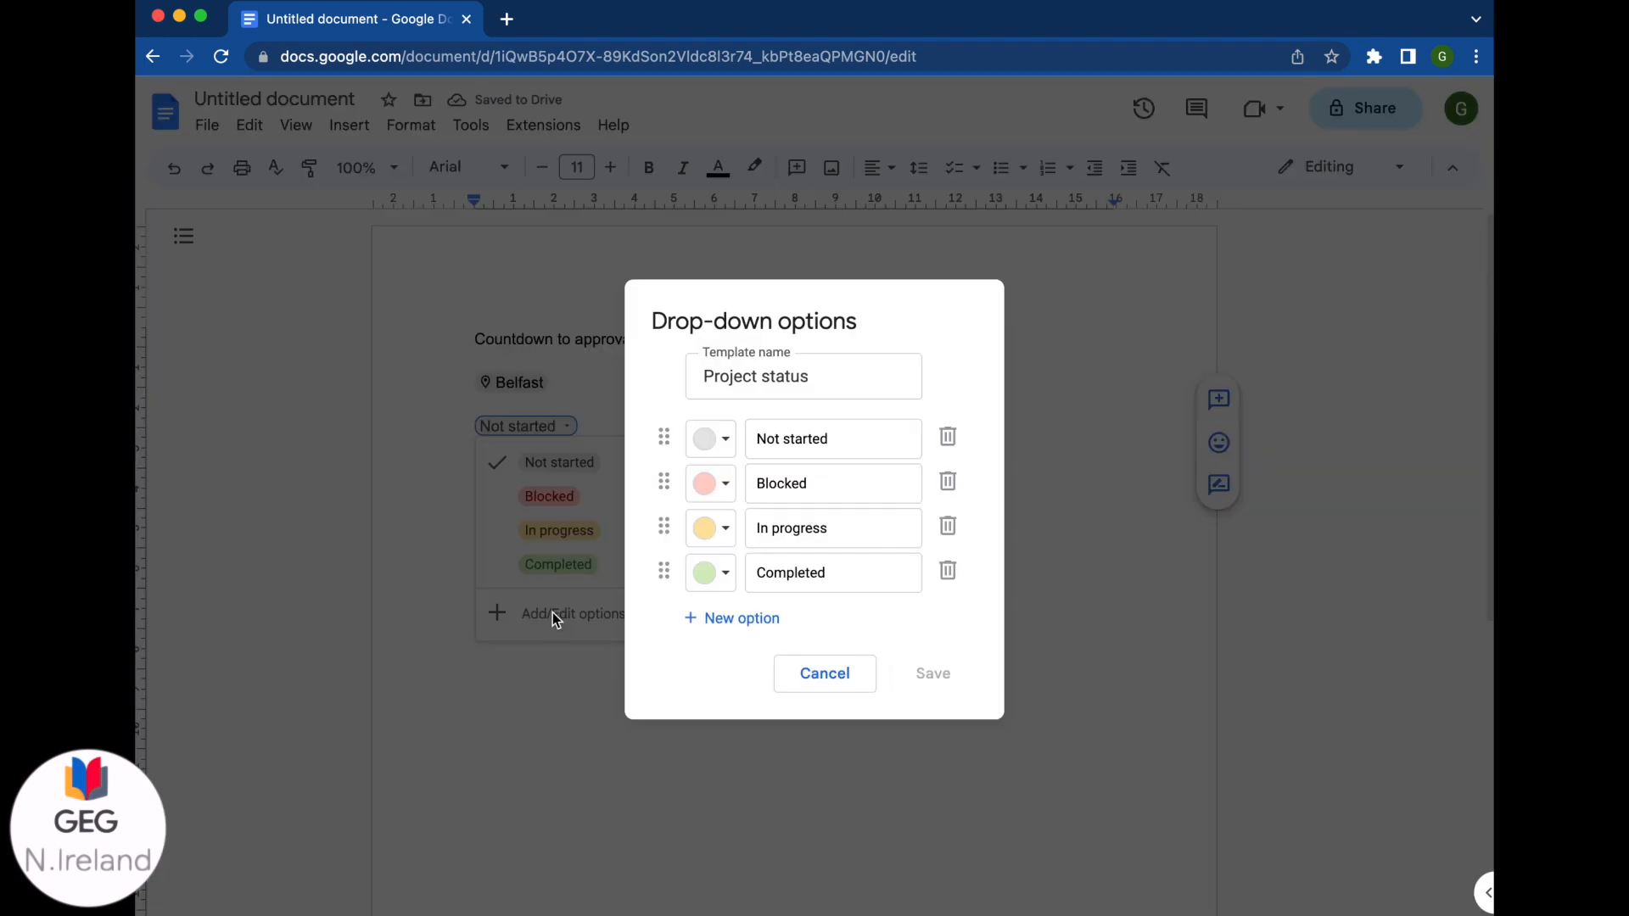
left_click(725, 439)
left_click(725, 439)
left_click(838, 438)
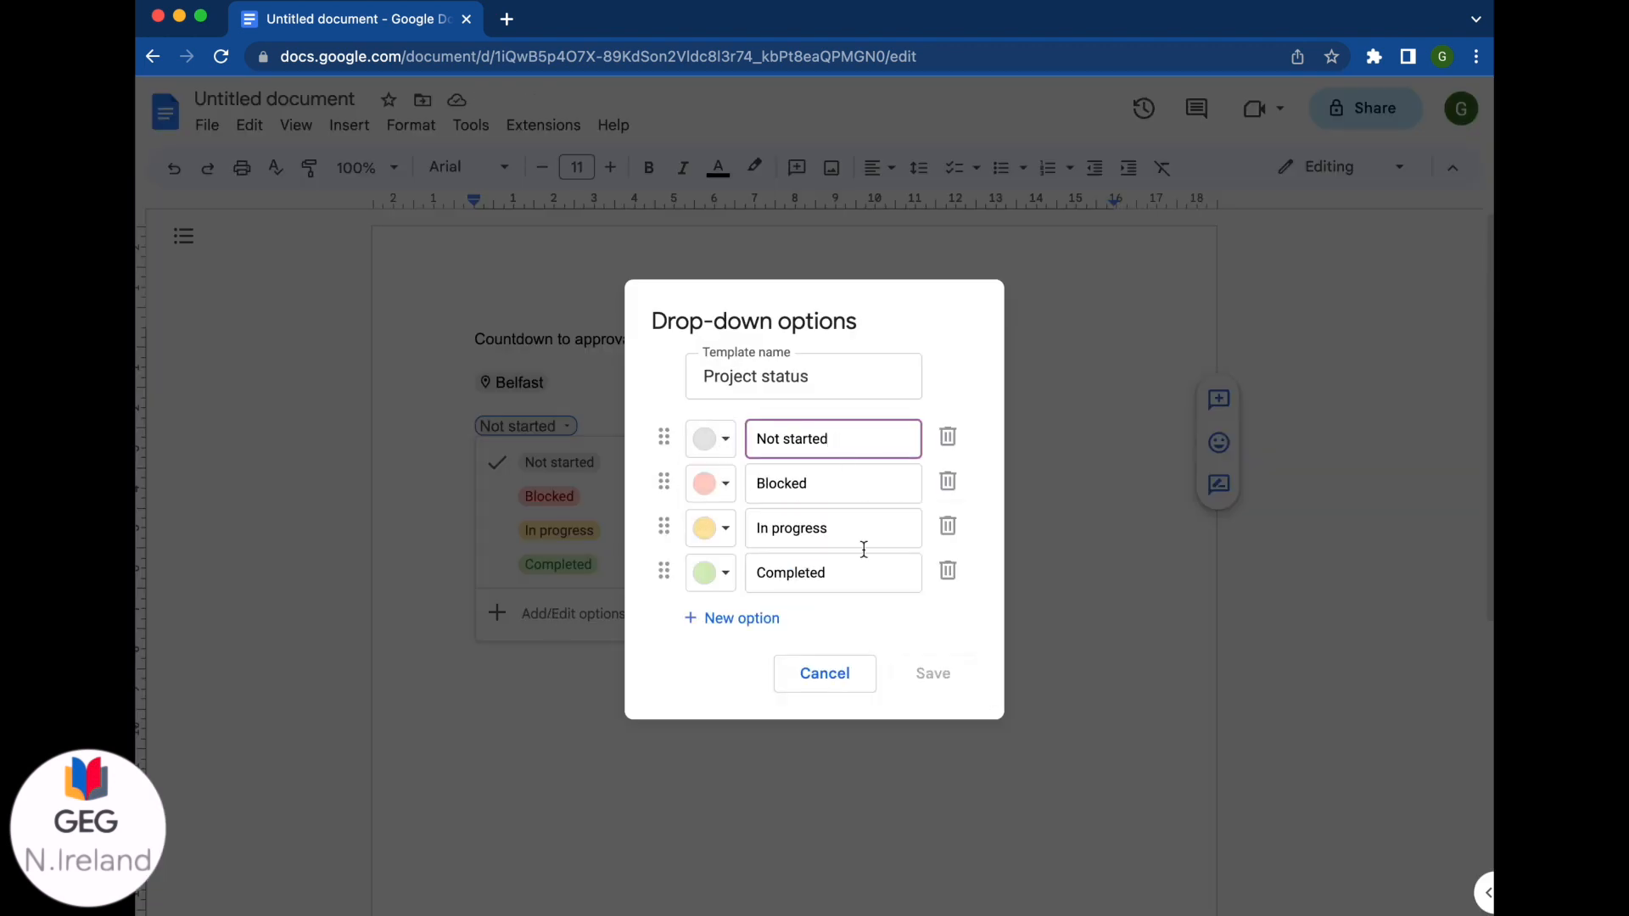
left_click(846, 673)
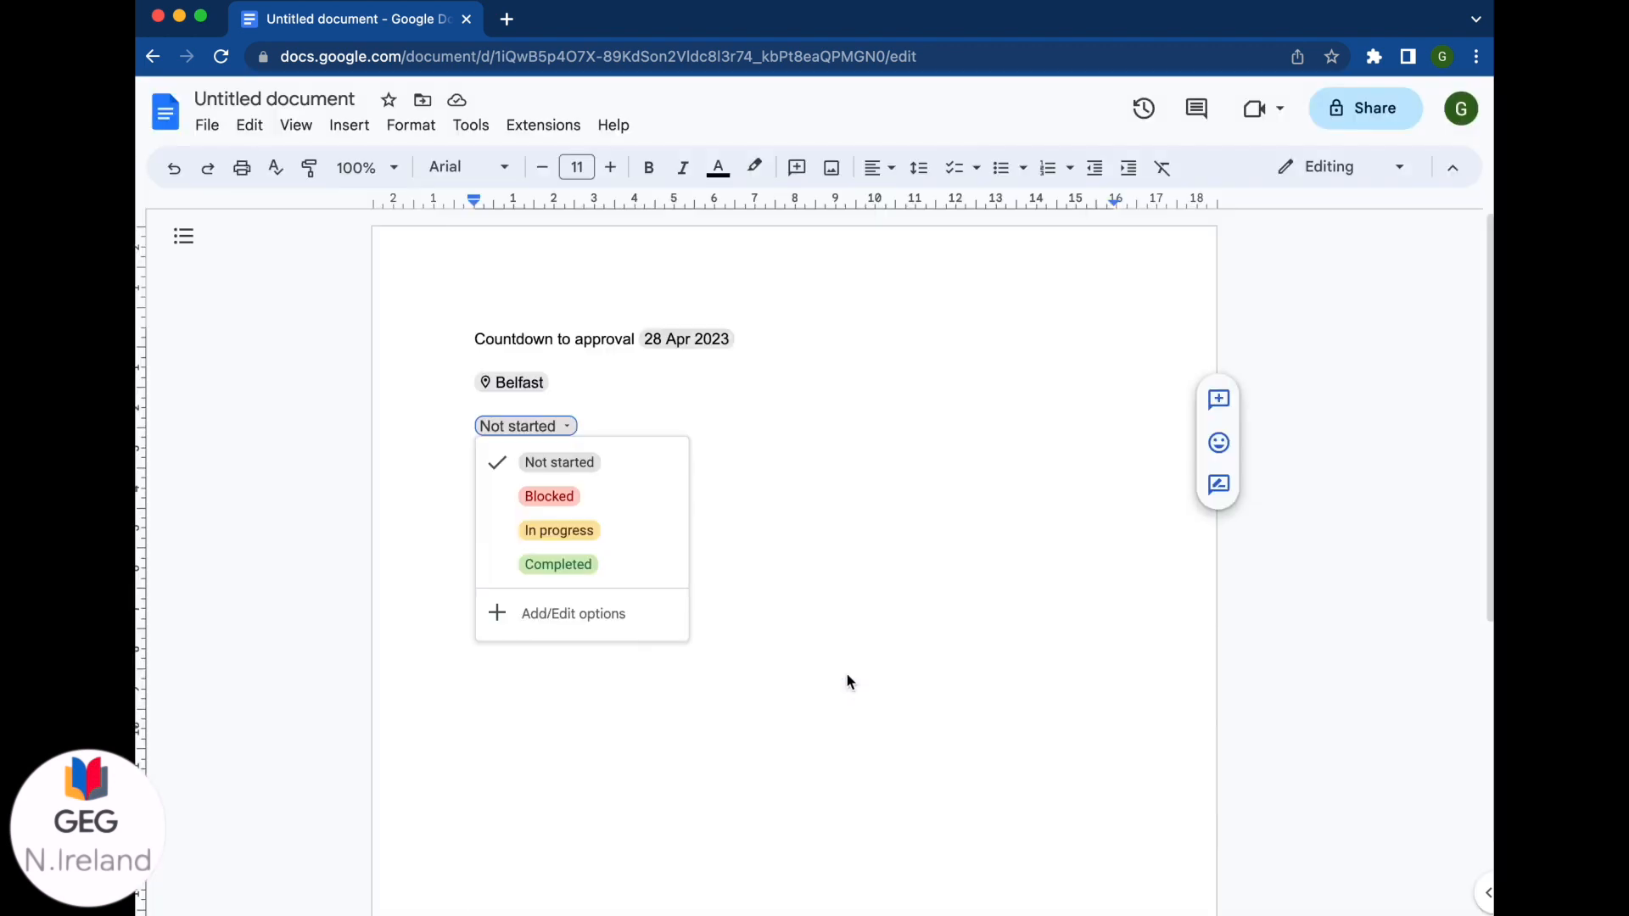
left_click(789, 629)
key("Return")
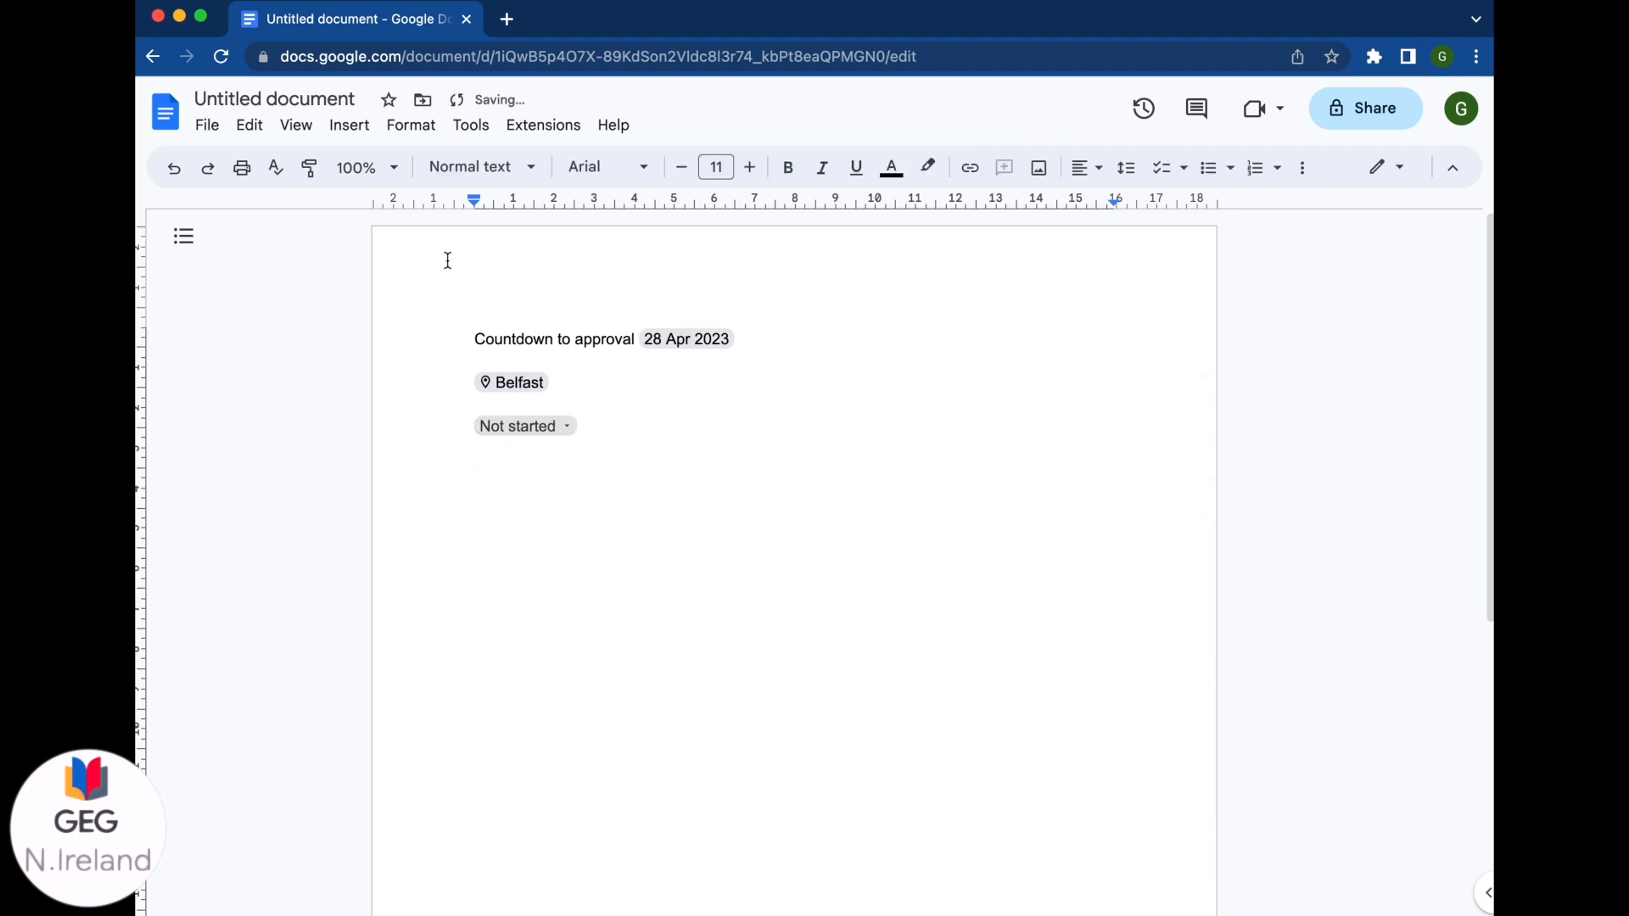
Step: Create a new custom drop-down and rename its template to 'Complet?'
left_click(367, 133)
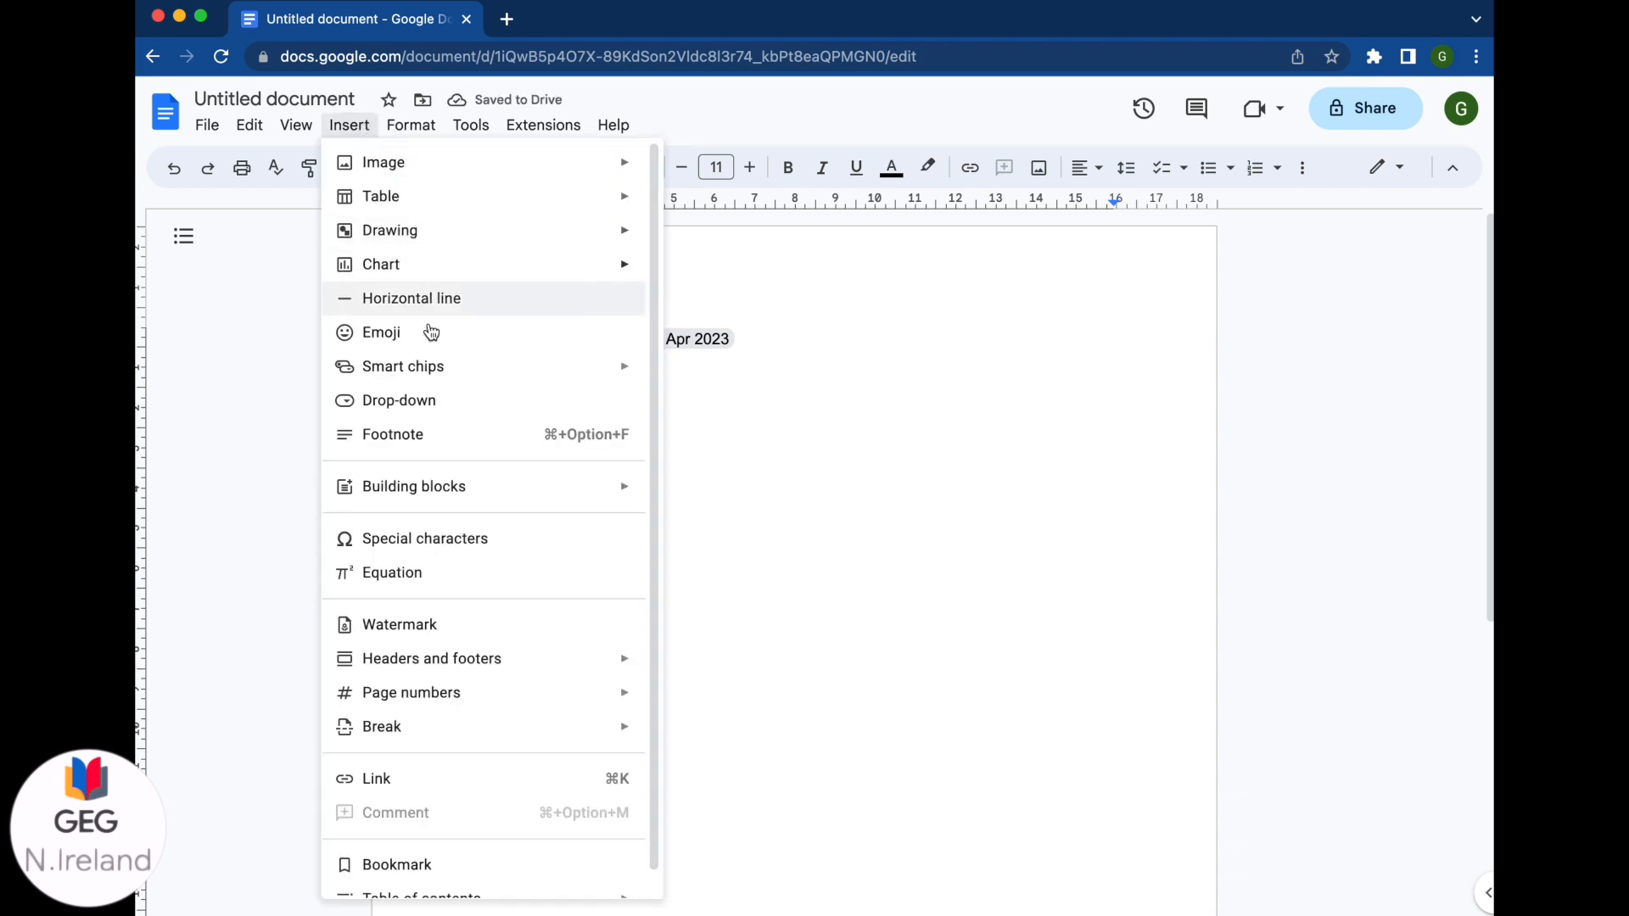
left_click(417, 404)
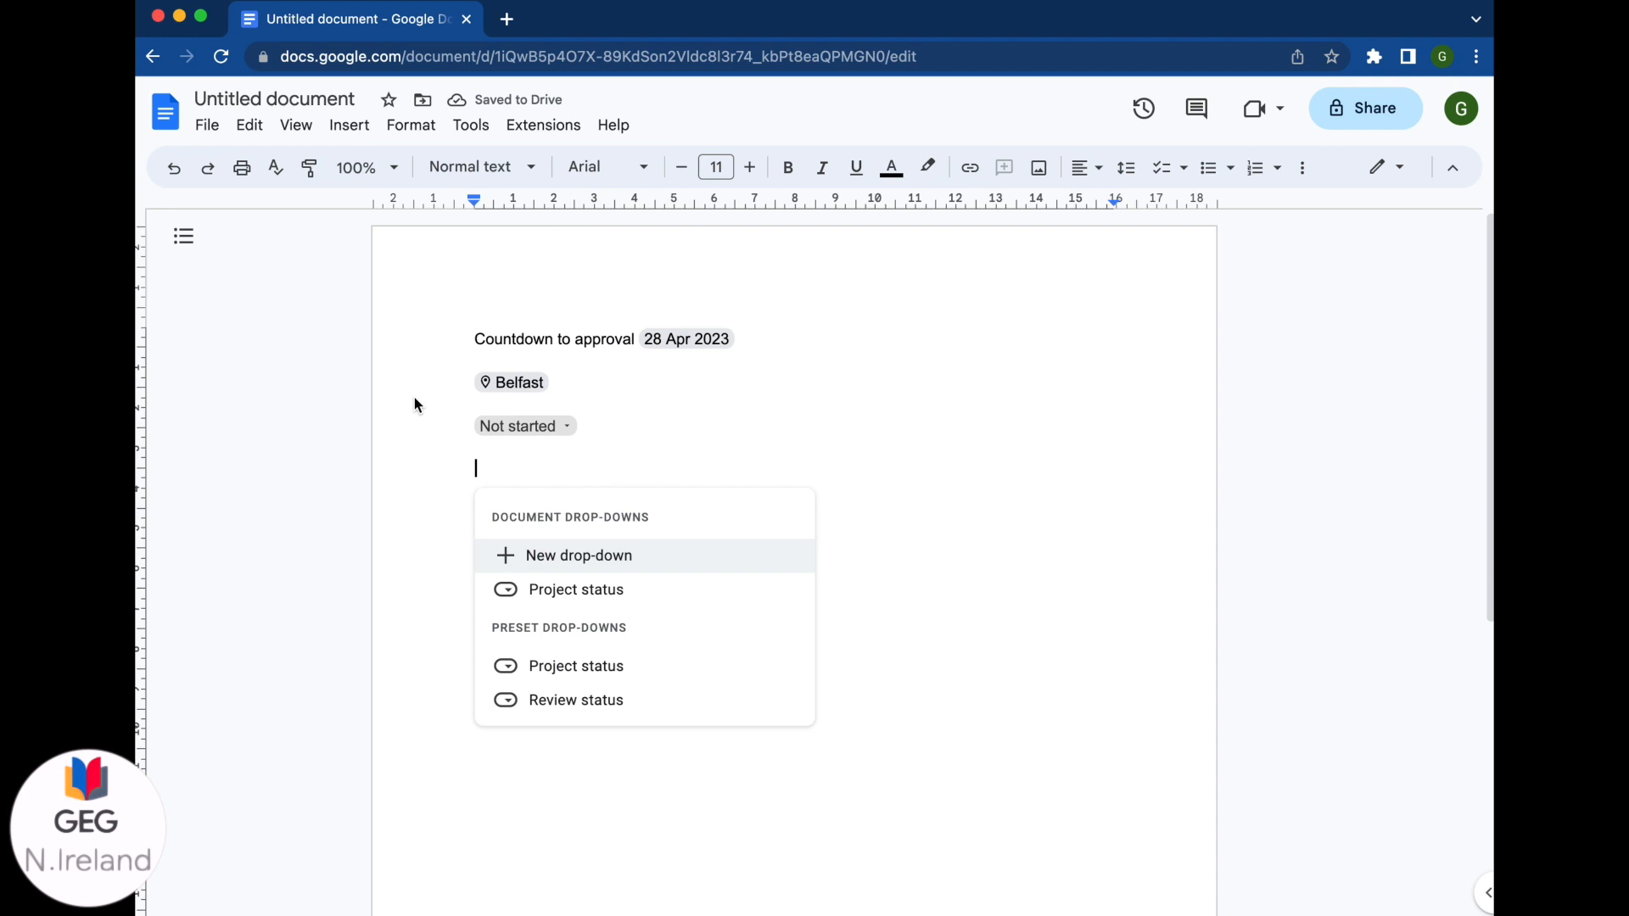
left_click(558, 557)
triple_click(847, 382)
type("Con")
key("BackSpace")
type("mplet")
type("?")
Step: Set the drop-down options to Yes (green), No (pink) and In Progress (yellow)
left_click(716, 440)
left_click(861, 517)
left_click(835, 439)
type("Yes")
left_click(726, 492)
left_click(756, 562)
triple_click(804, 484)
type("No")
left_click(726, 528)
left_click(827, 607)
triple_click(811, 535)
key("BackSpace")
type("In Progress")
Step: Delete the unused fourth option, save the drop-down, and start a new line below the Yes chip
left_click(948, 571)
left_click(939, 625)
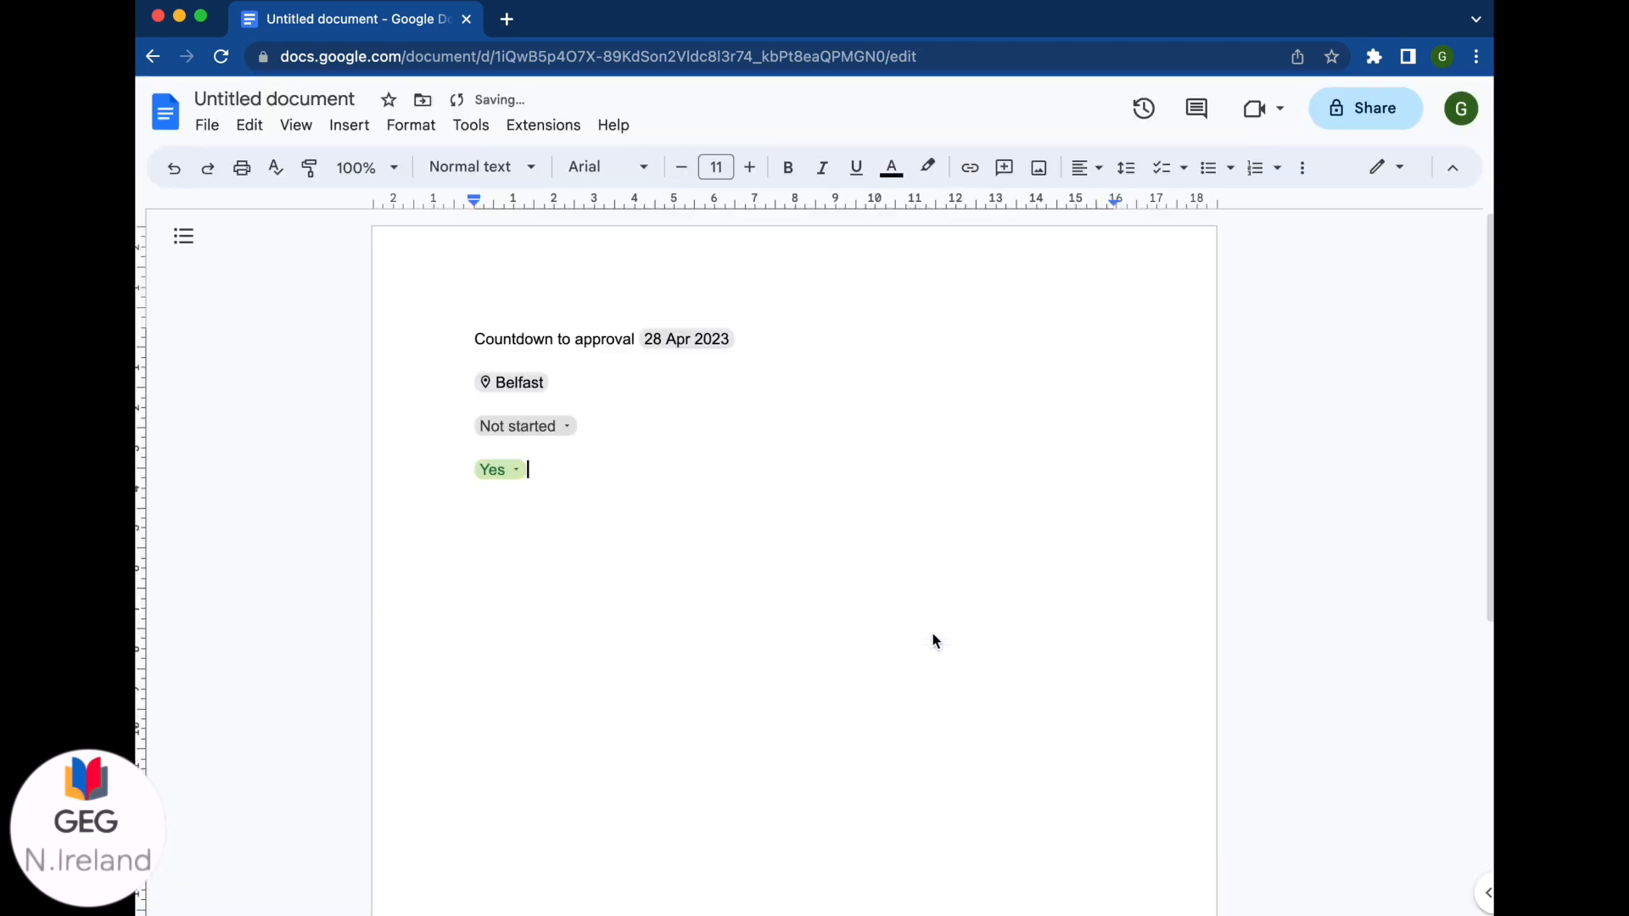
left_click(520, 473)
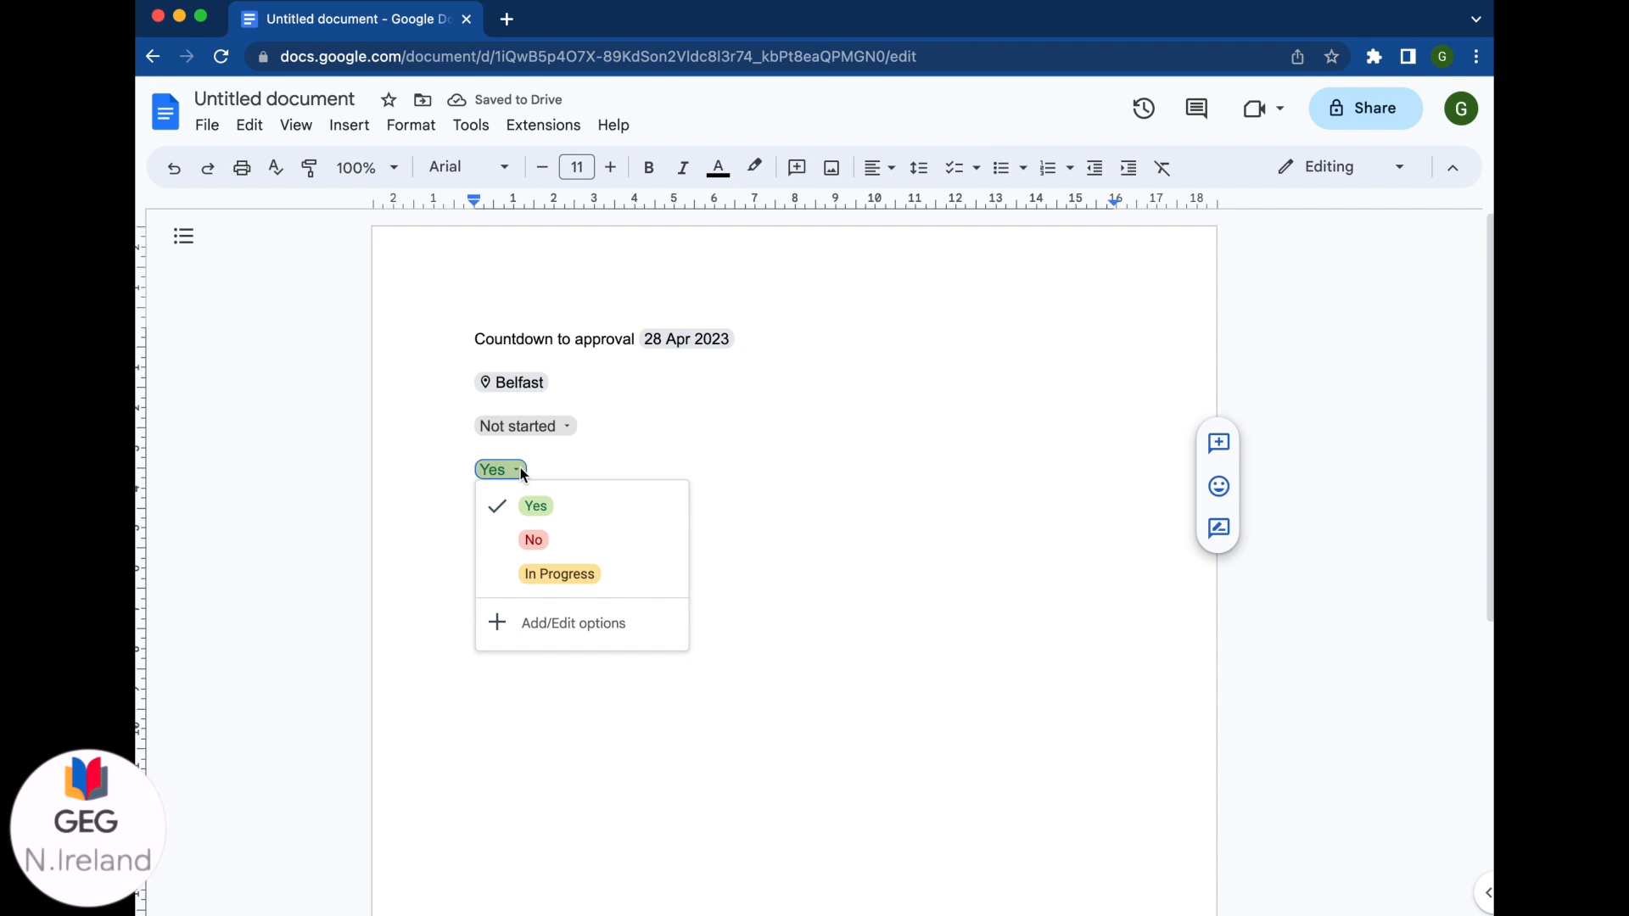
left_click(561, 471)
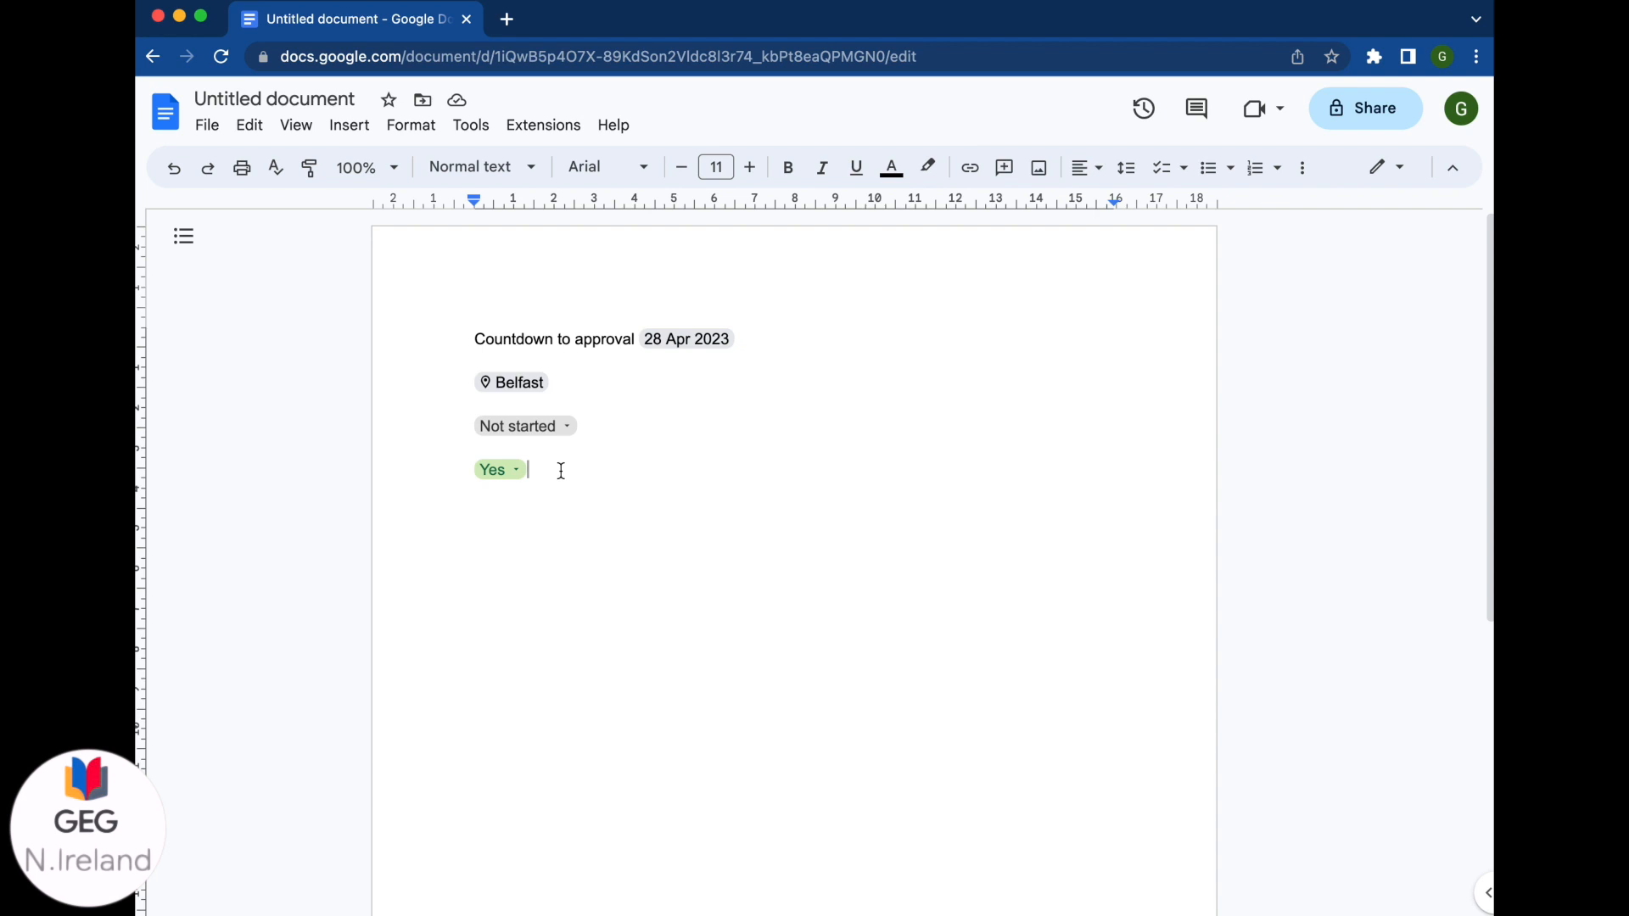
key("Return")
Step: Open the Google Images panel through Insert > Image > Search the web
left_click(363, 133)
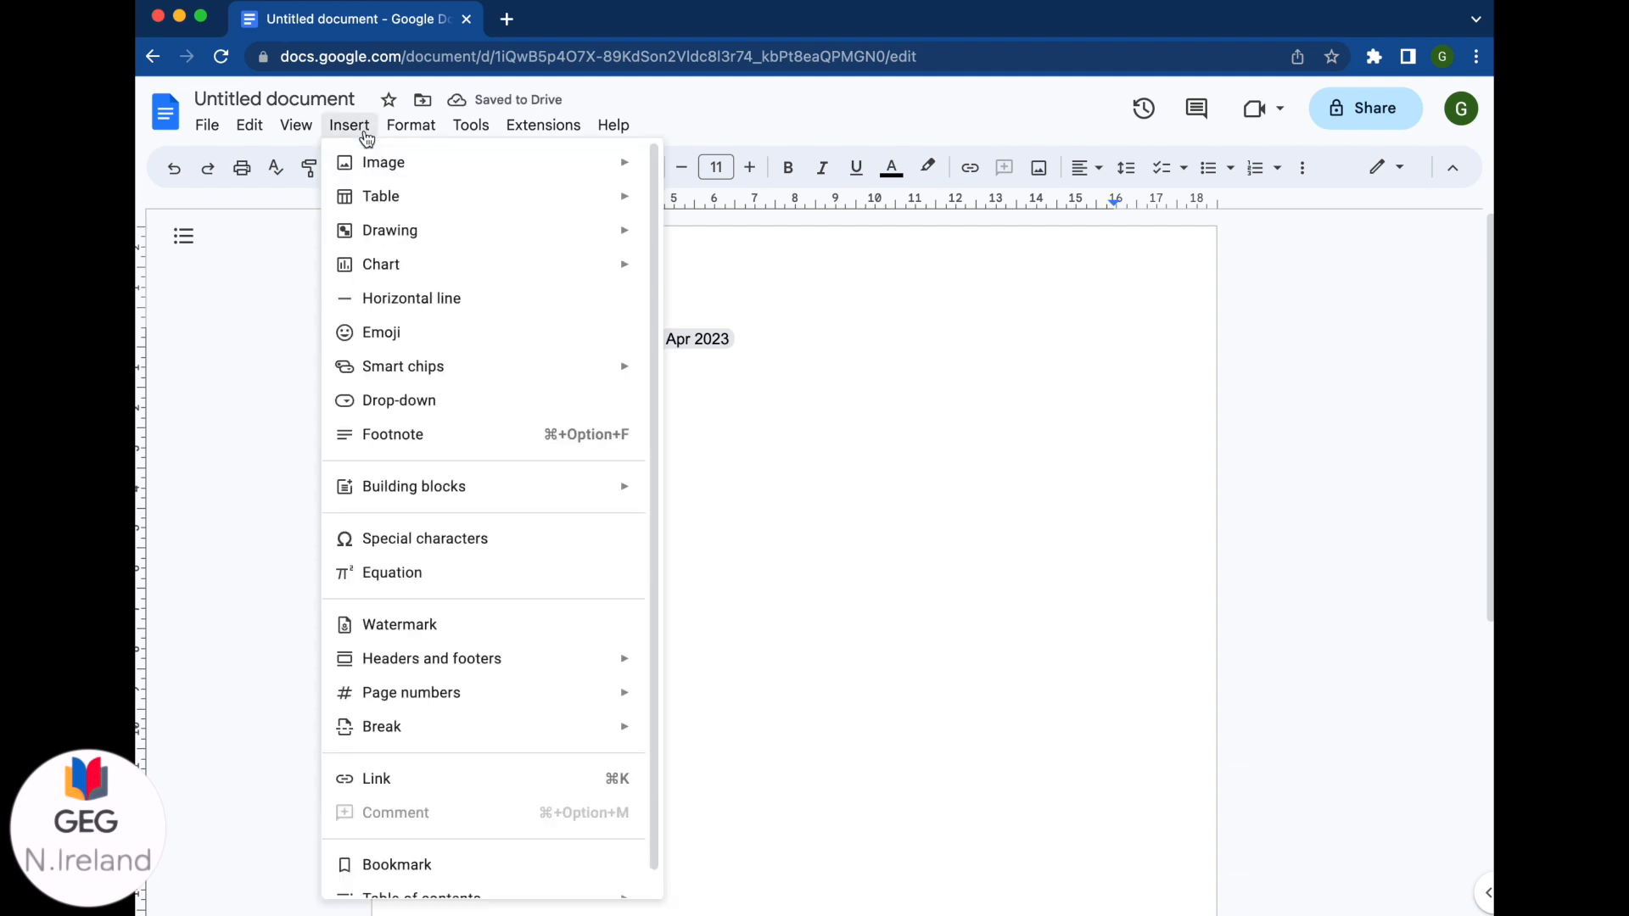
mouse_move(386, 176)
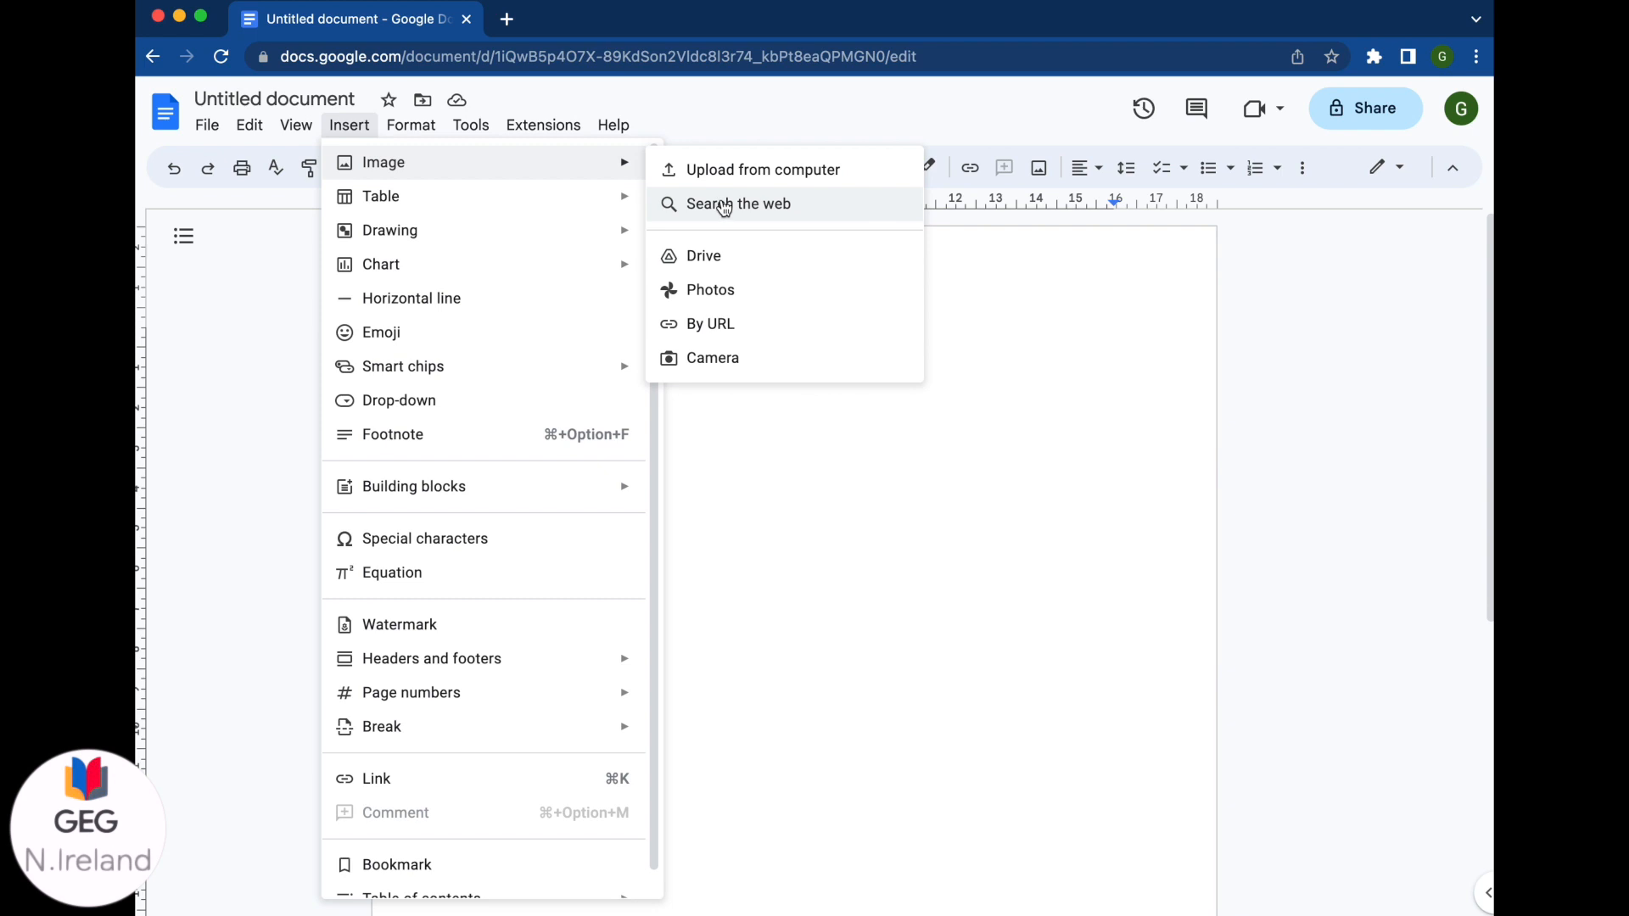
left_click(724, 204)
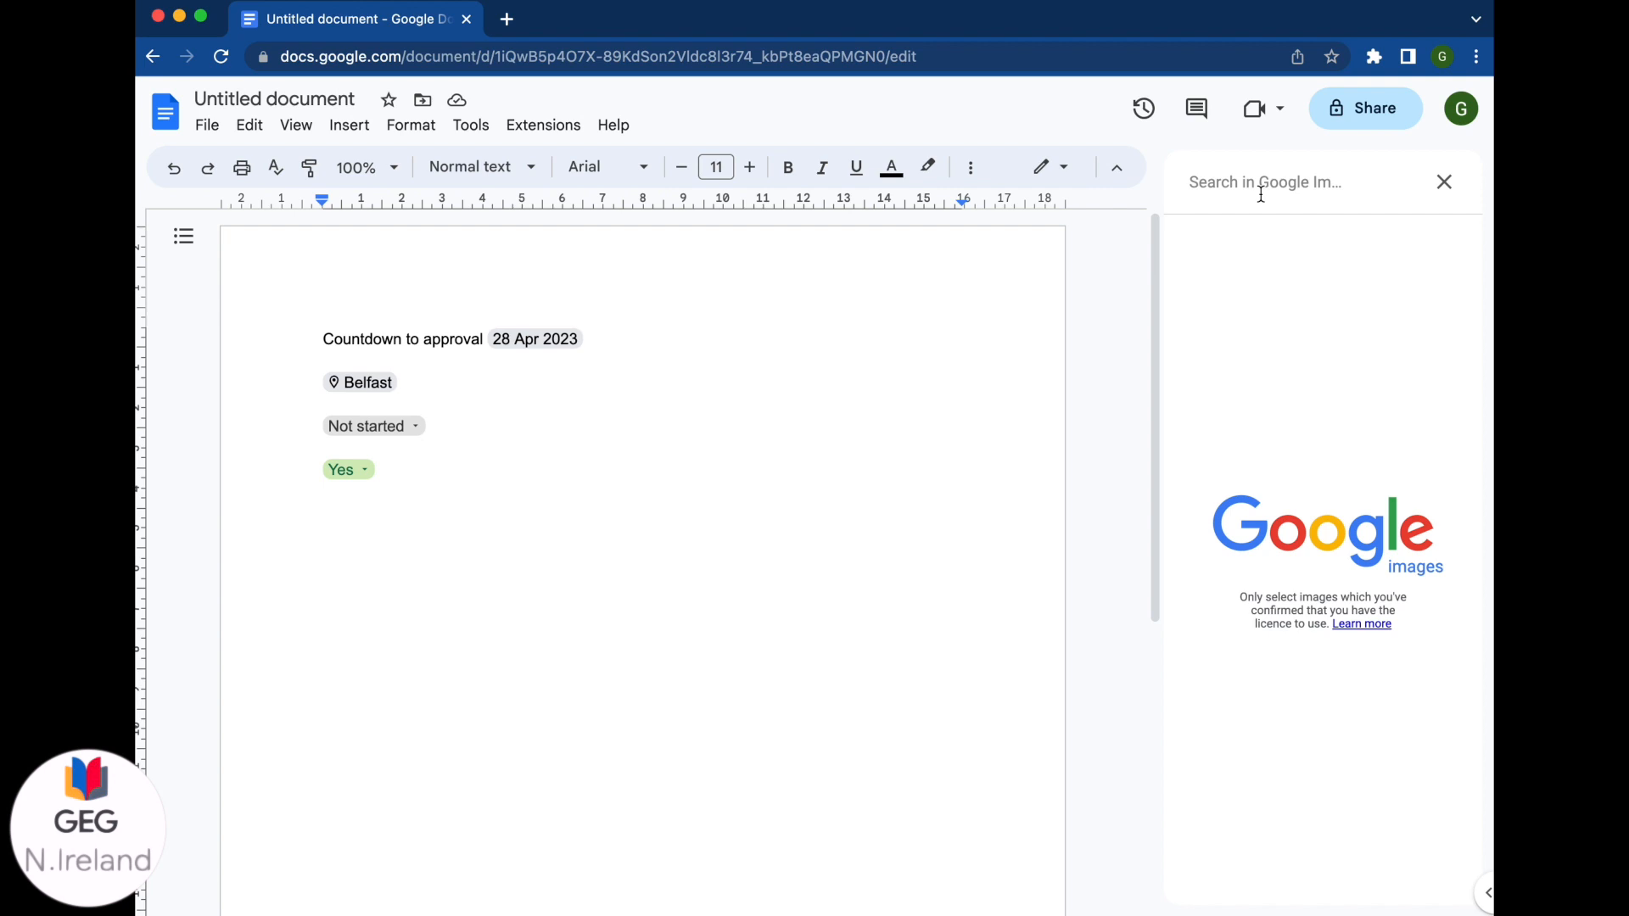
Step: Search Google Images for 'Eiffel Tower' and insert the first photo
type("Eiff")
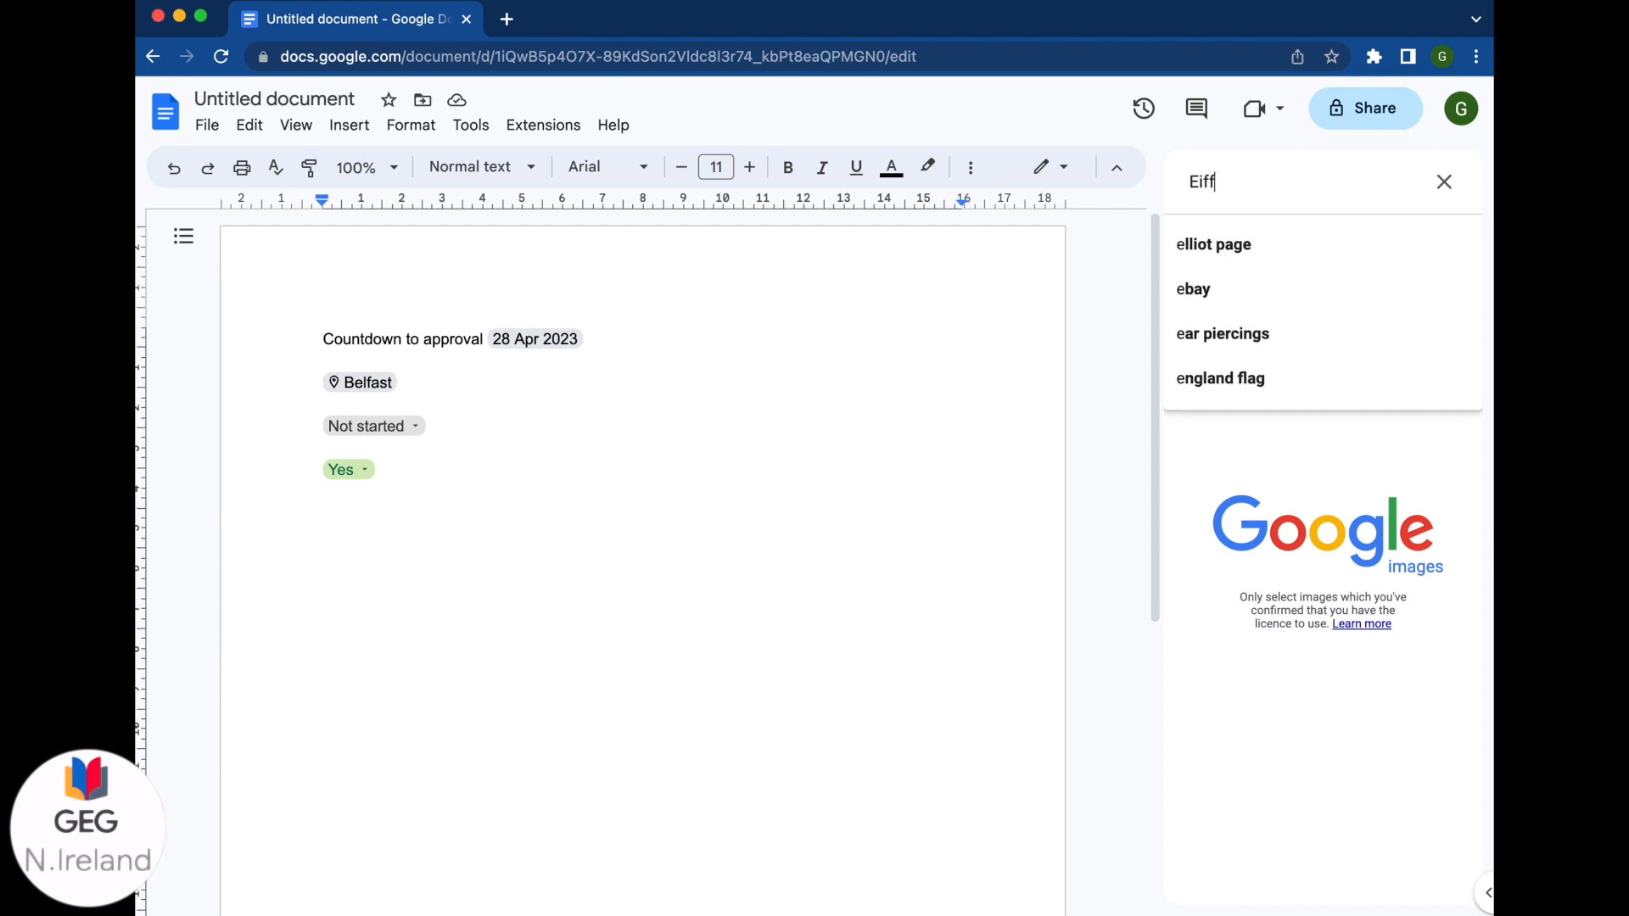
type("el Tower")
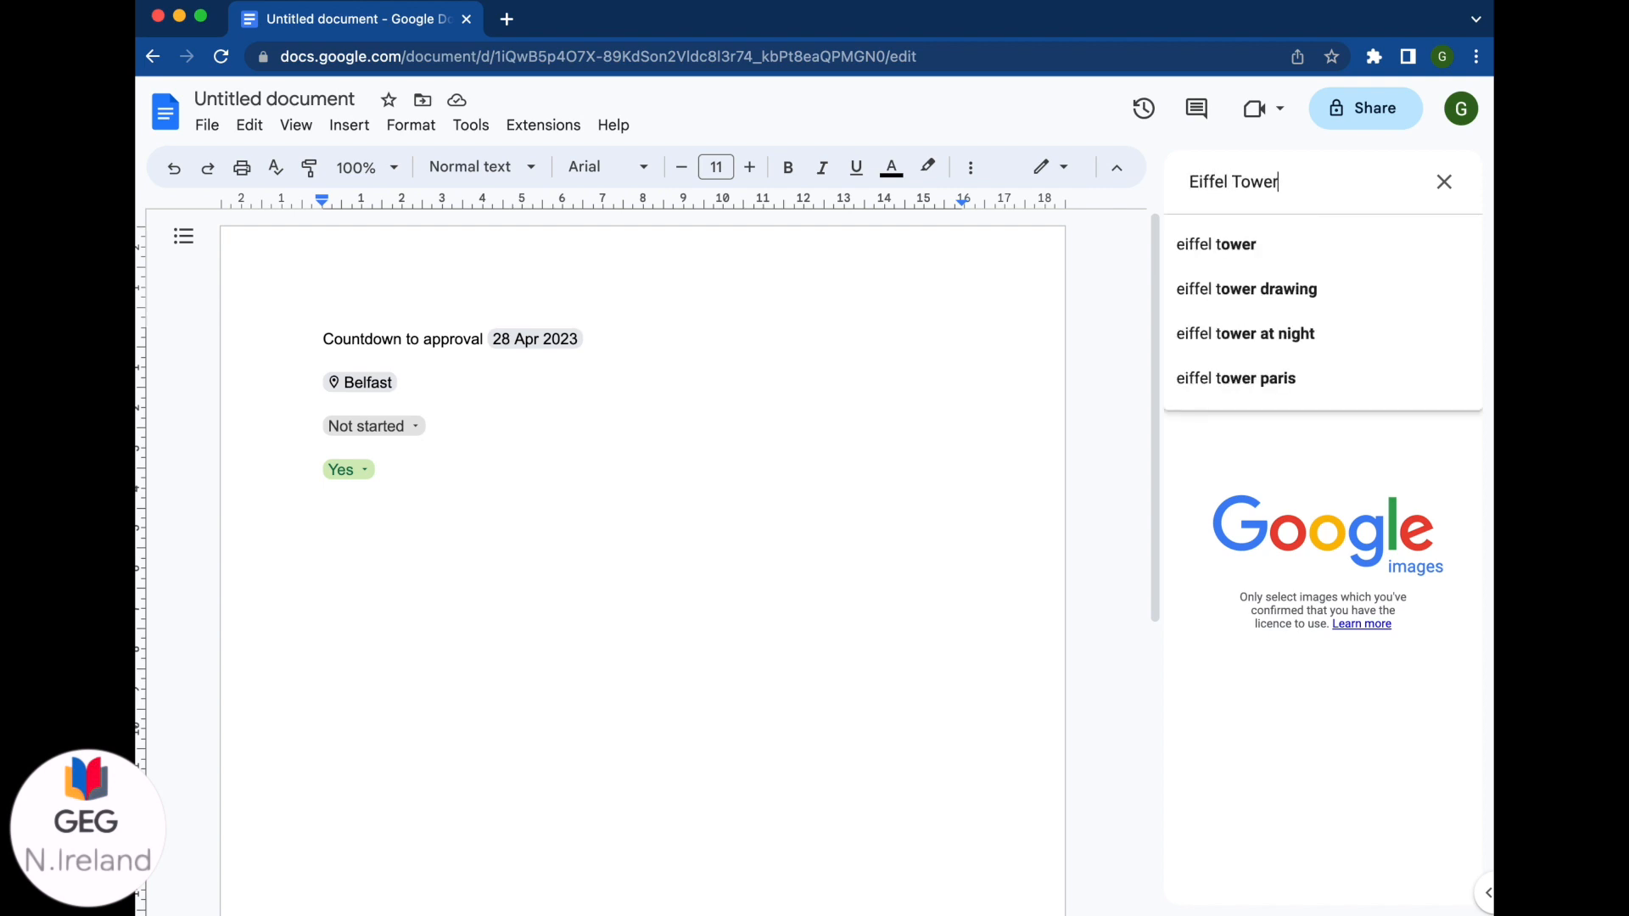
key("Return")
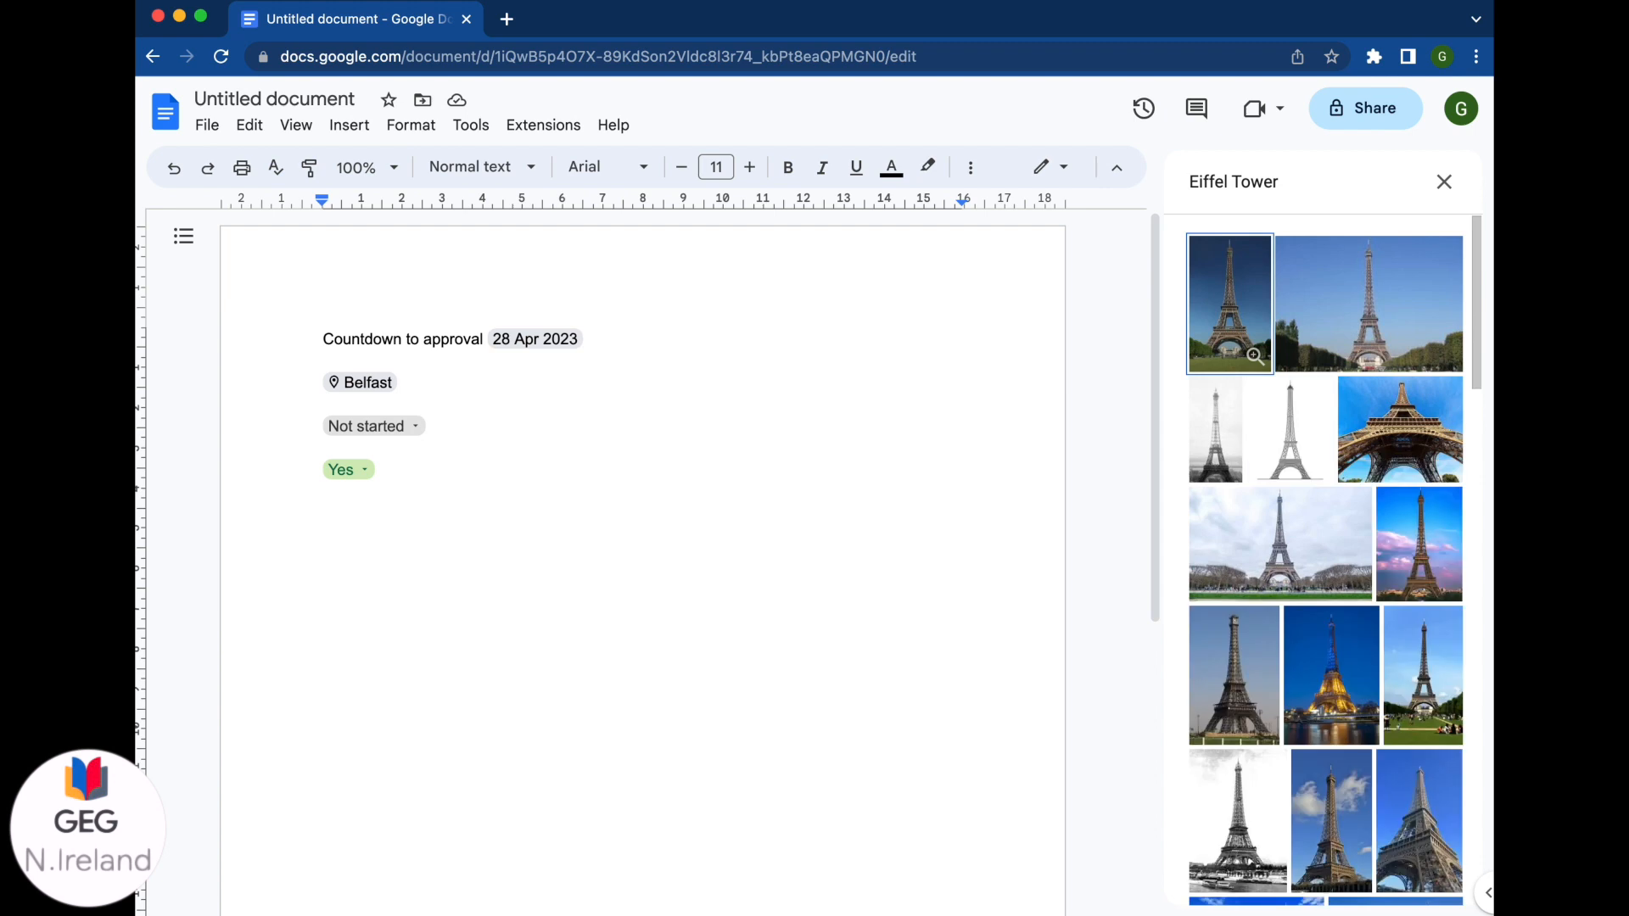
left_click(1237, 321)
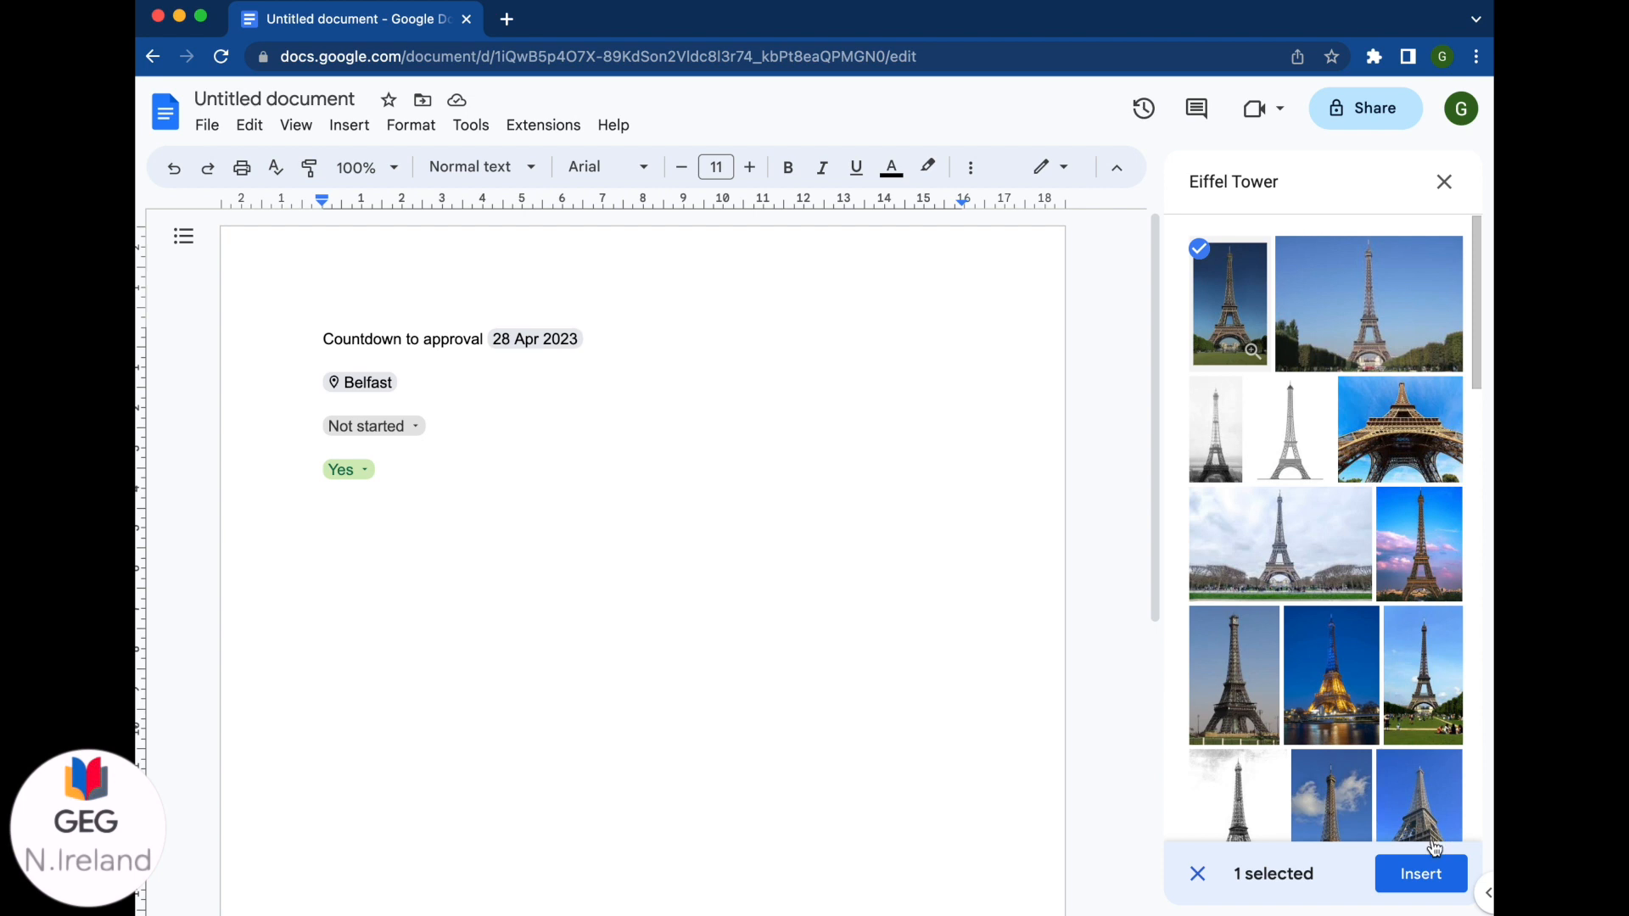
left_click(1423, 874)
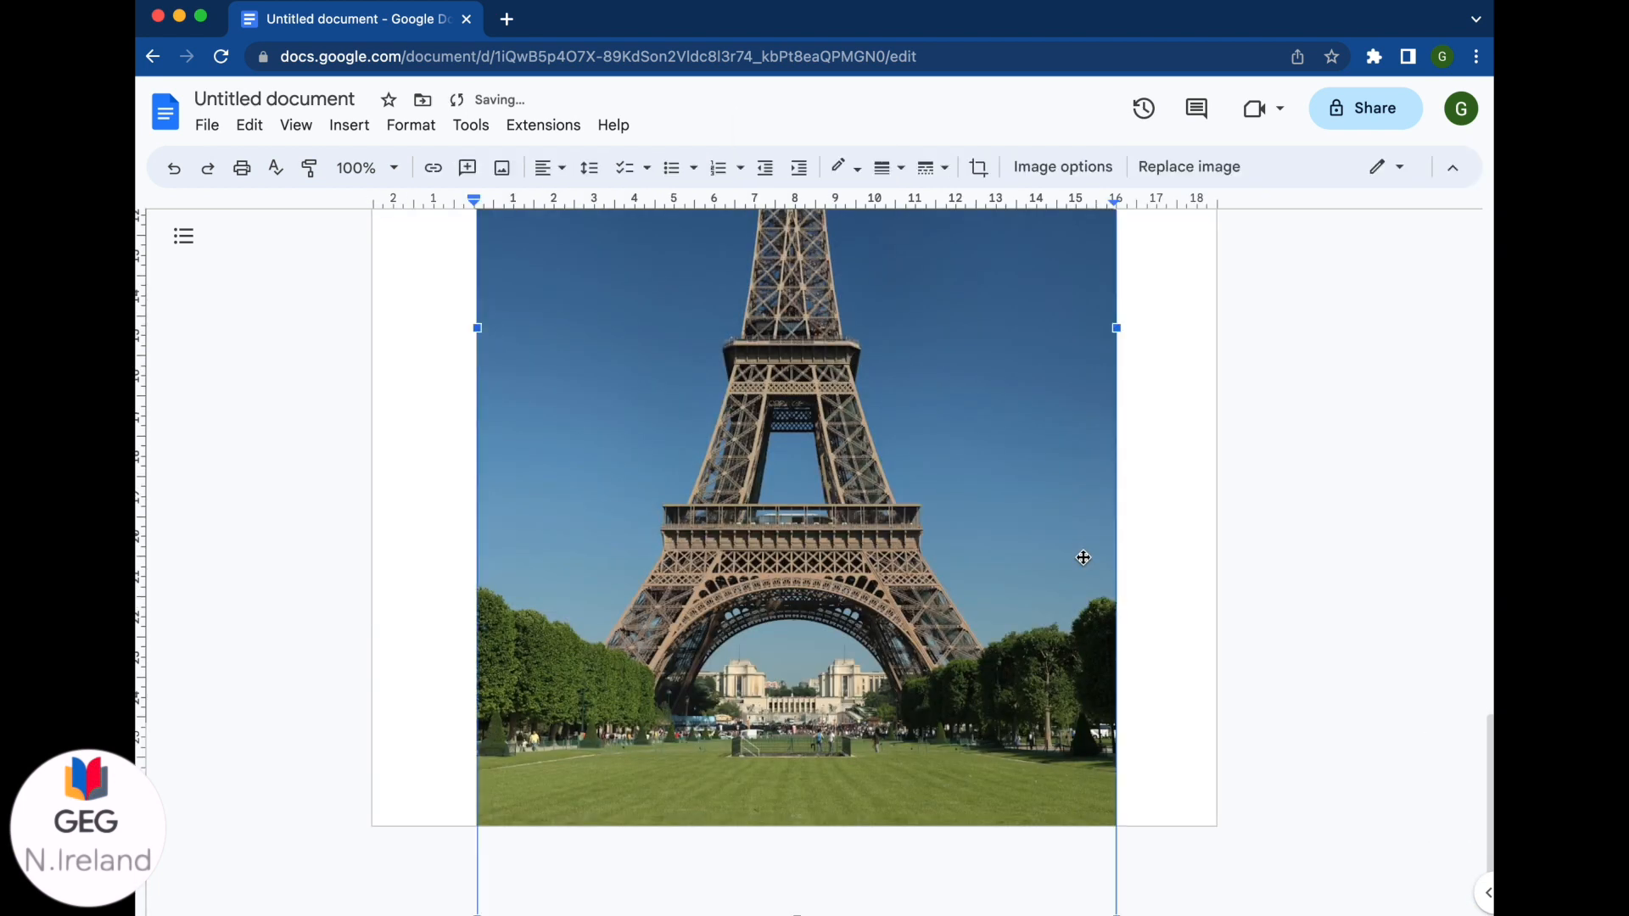
Step: Switch the Eiffel Tower image to Wrap text and set its margin to 0mm
scroll(1083, 558, "down", 1)
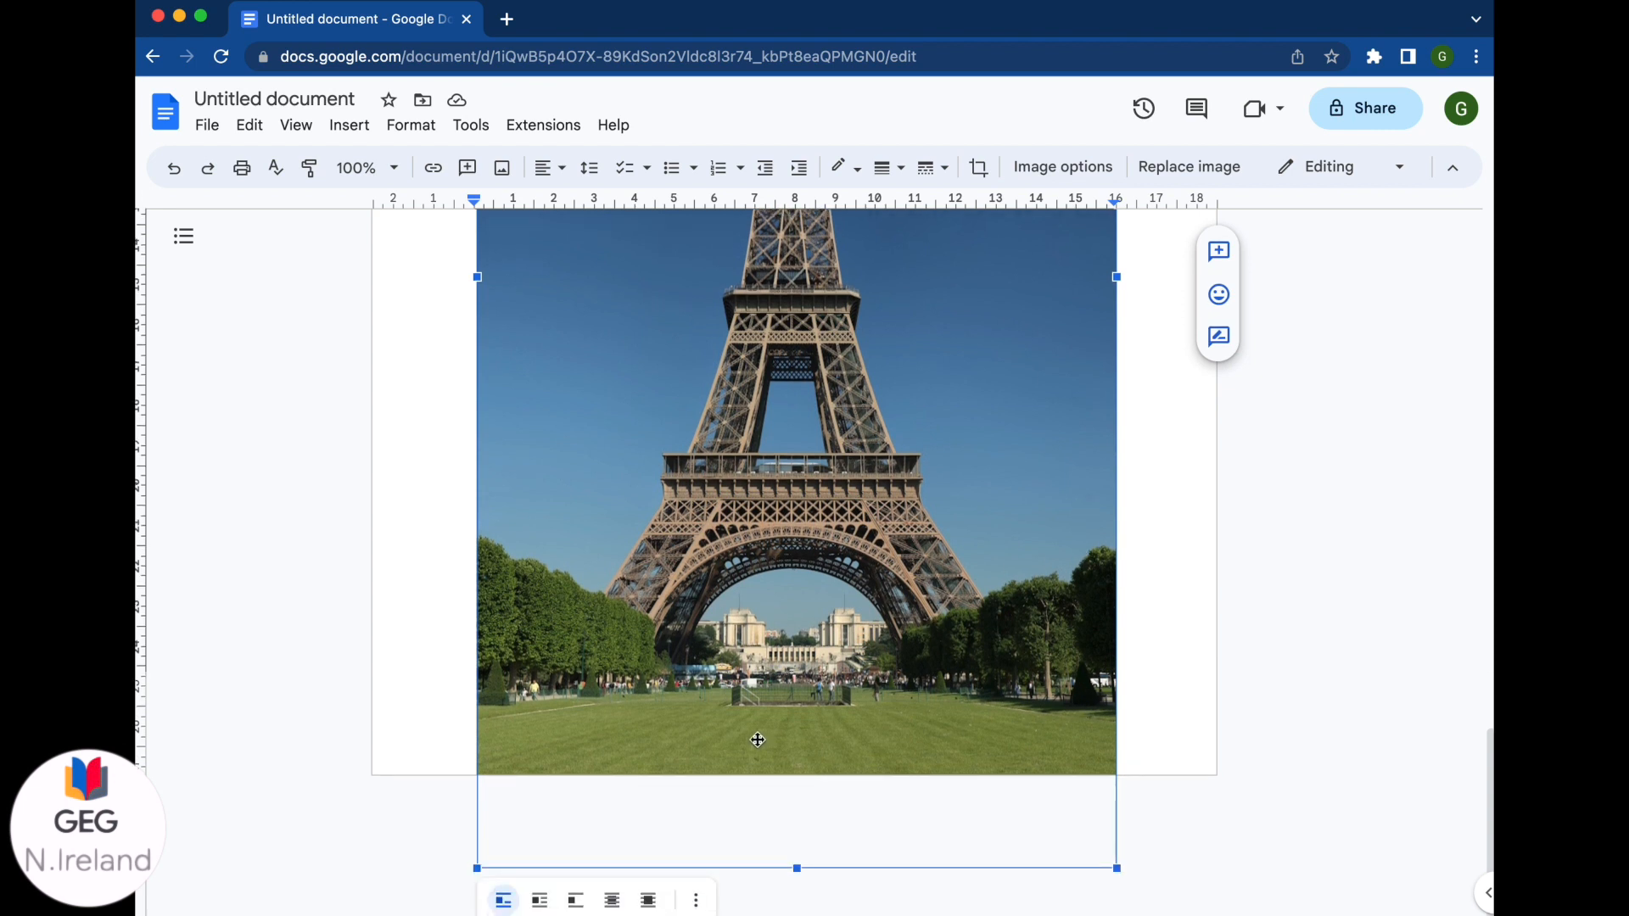
left_click(540, 902)
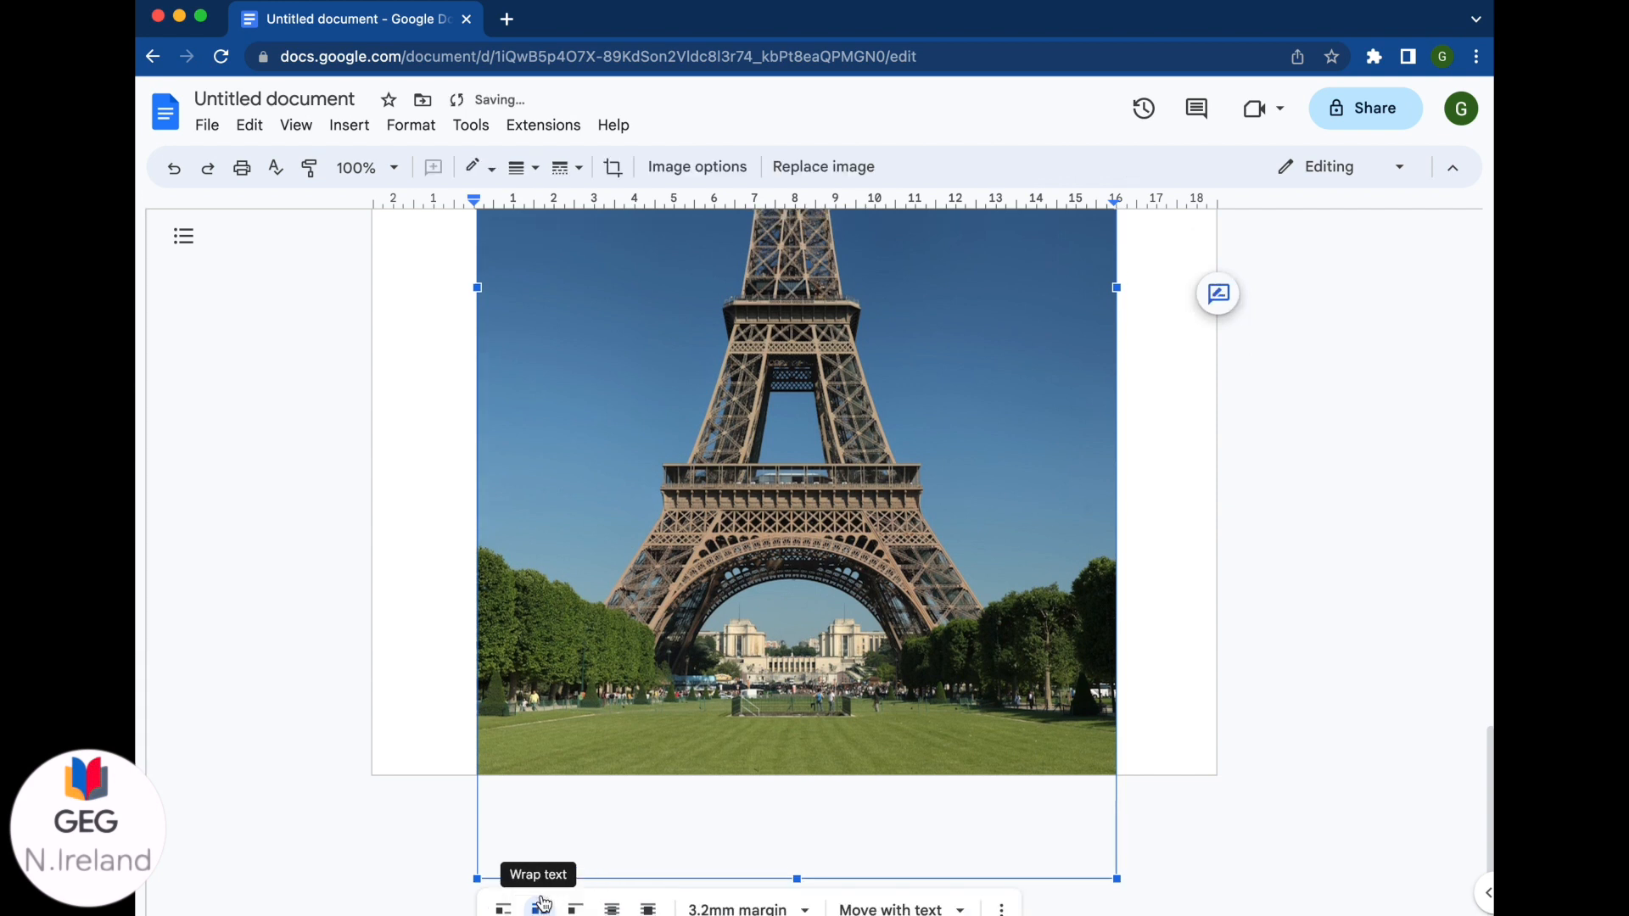
left_click(800, 907)
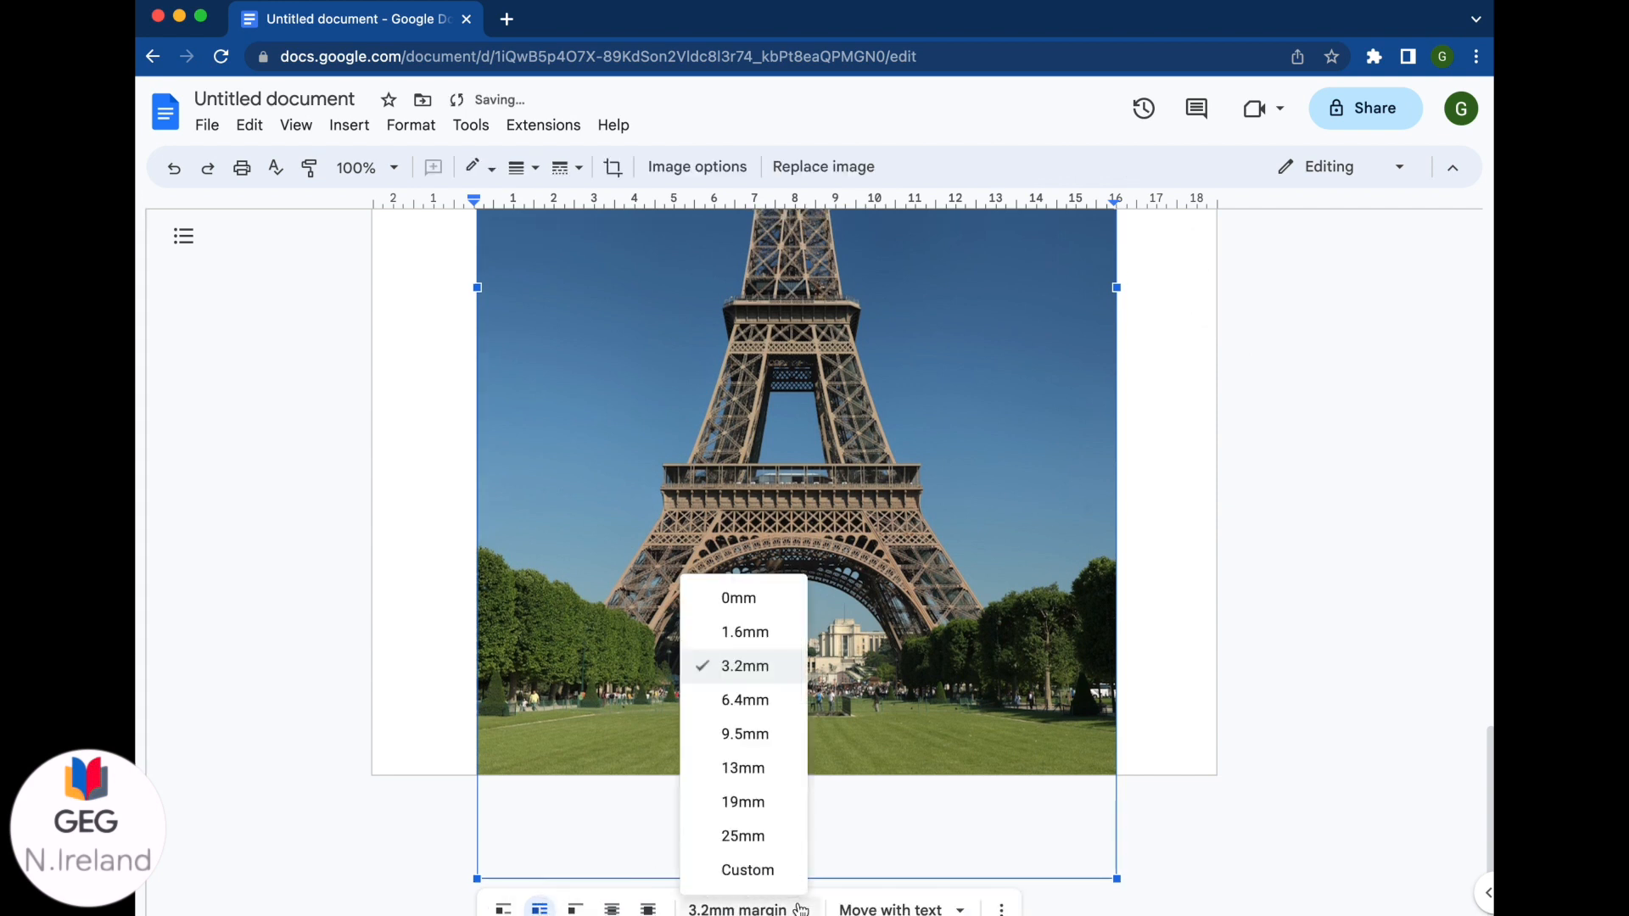
left_click(772, 604)
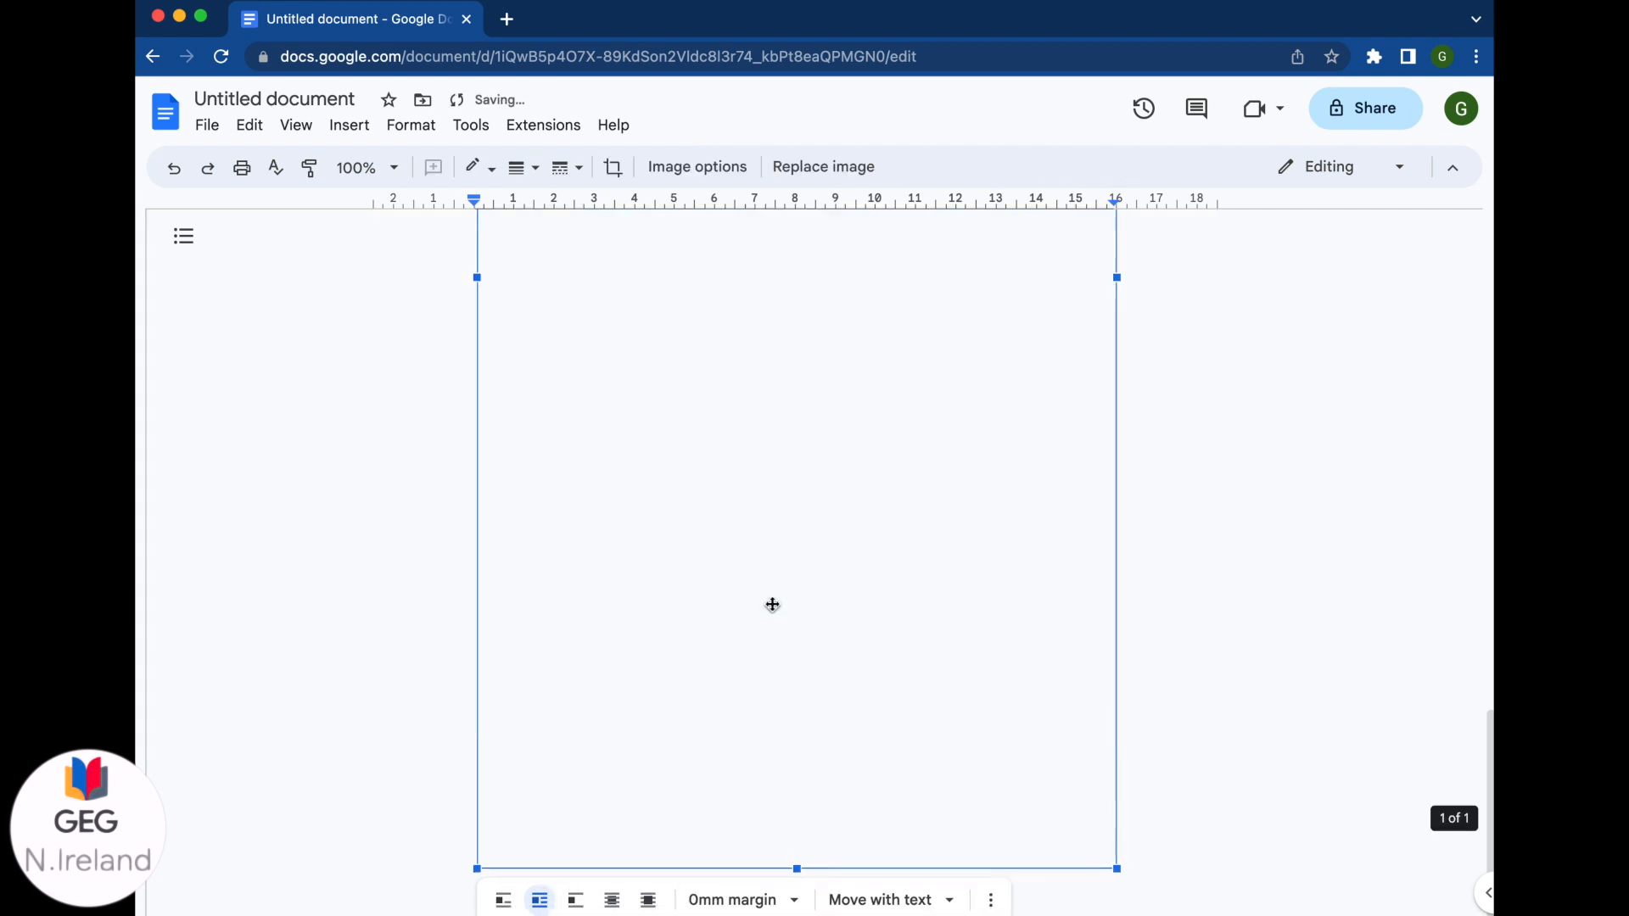
Step: Fix the image's position on the page, then drag it higher and shrink it by its corner
left_click(948, 902)
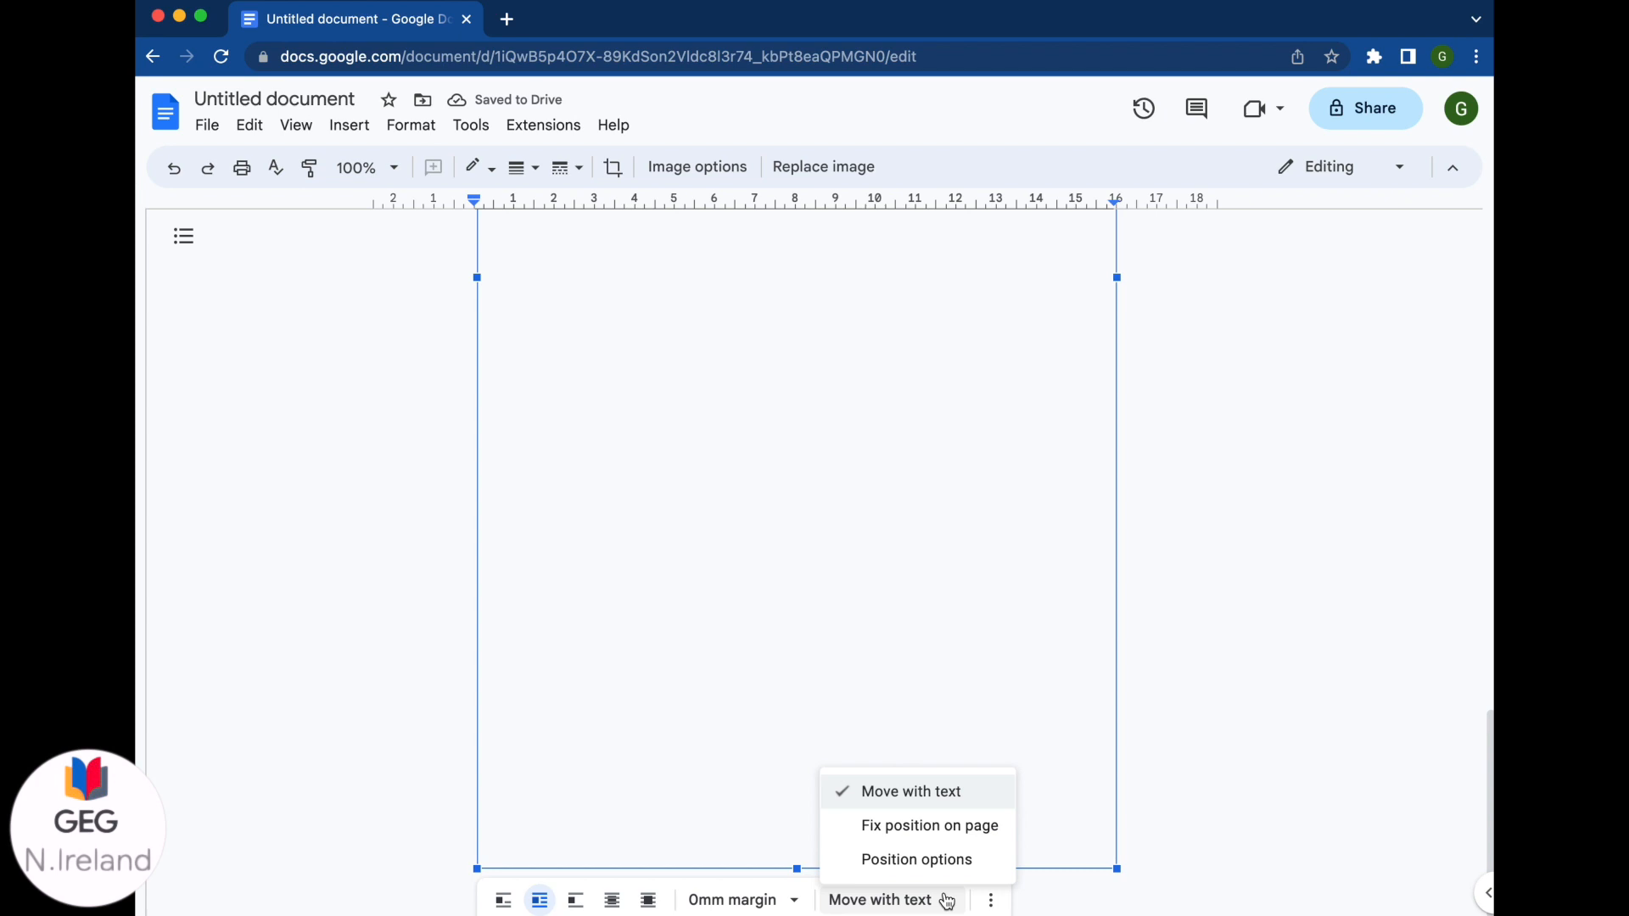
left_click(930, 827)
left_click_drag(963, 774, 921, 320)
left_click_drag(1109, 261, 833, 614)
left_click_drag(778, 680, 847, 246)
scroll(912, 394, "down", 3)
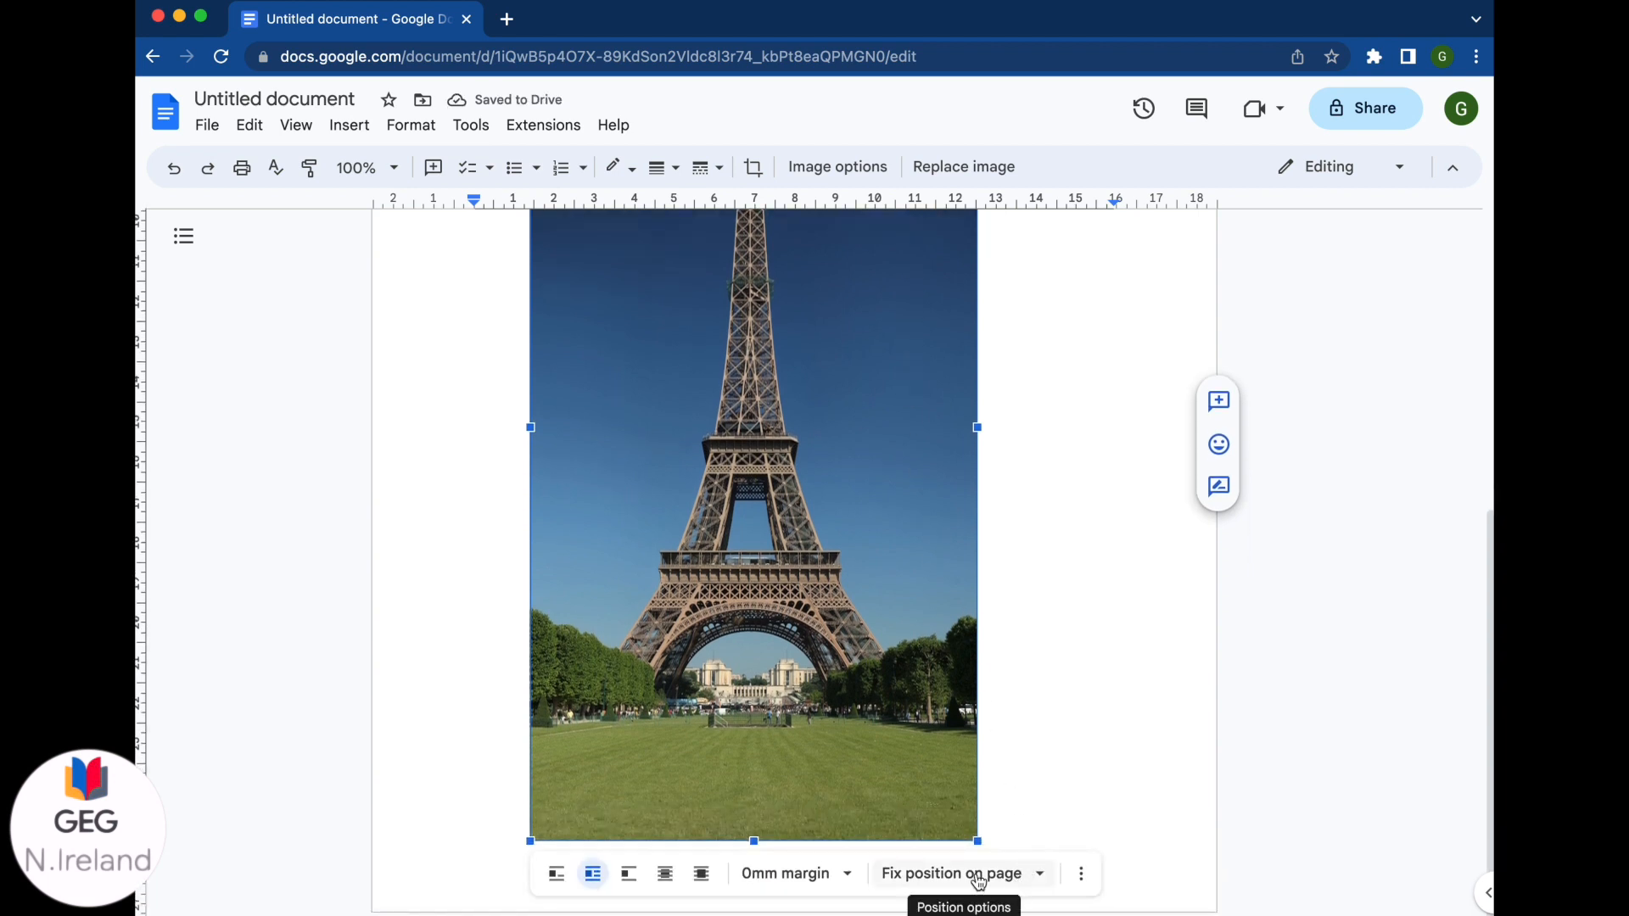
left_click(1005, 885)
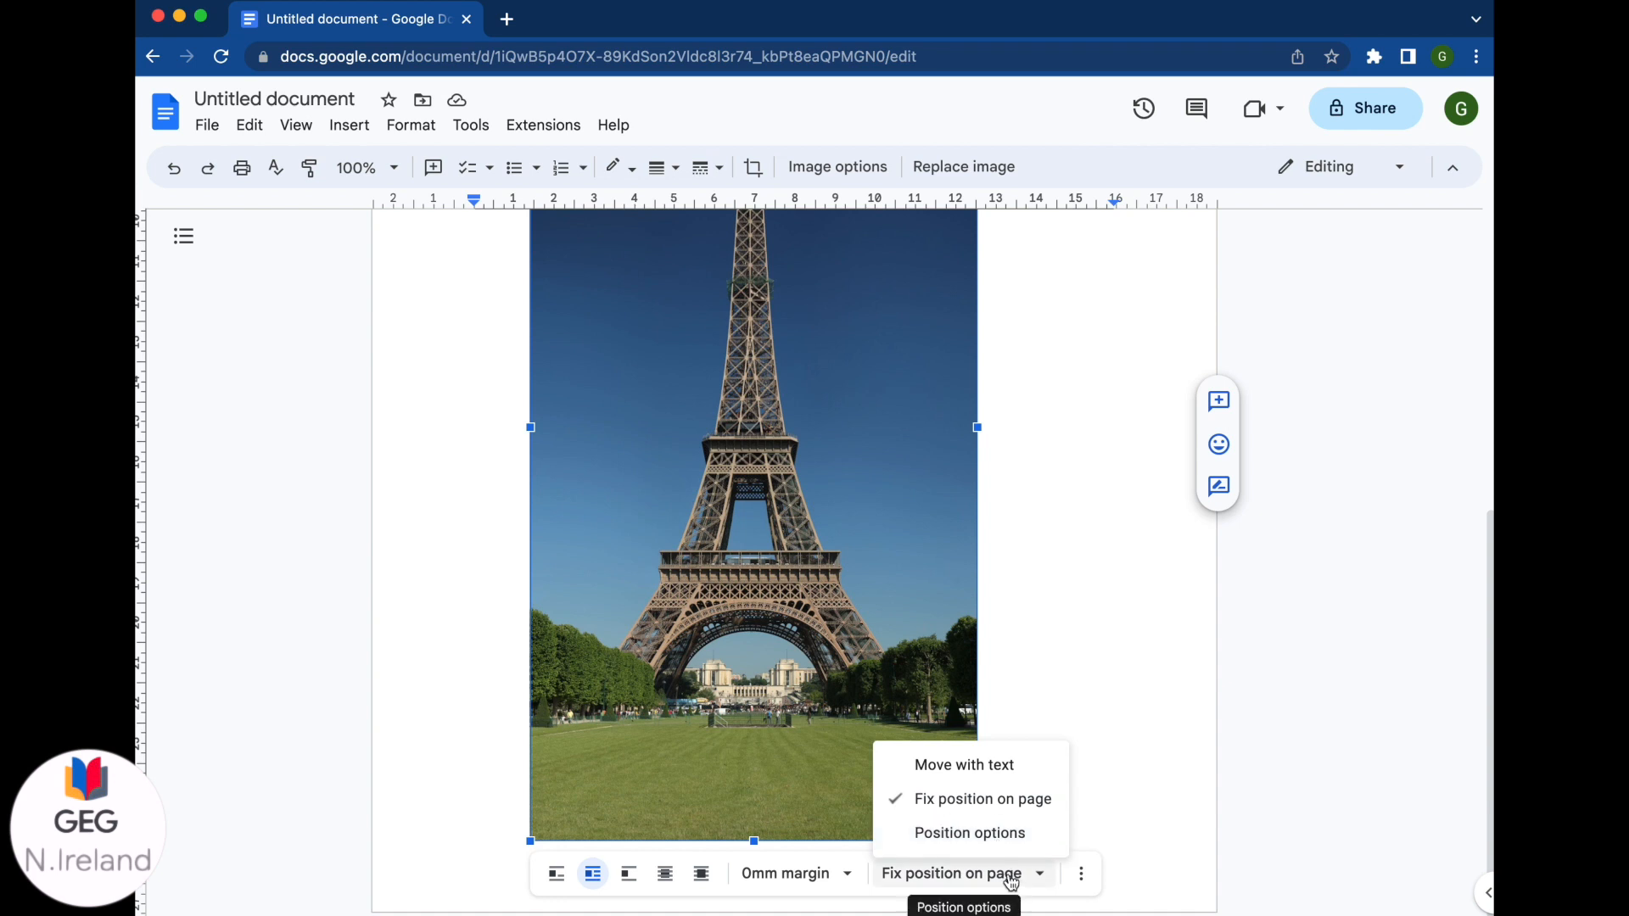
left_click(1007, 879)
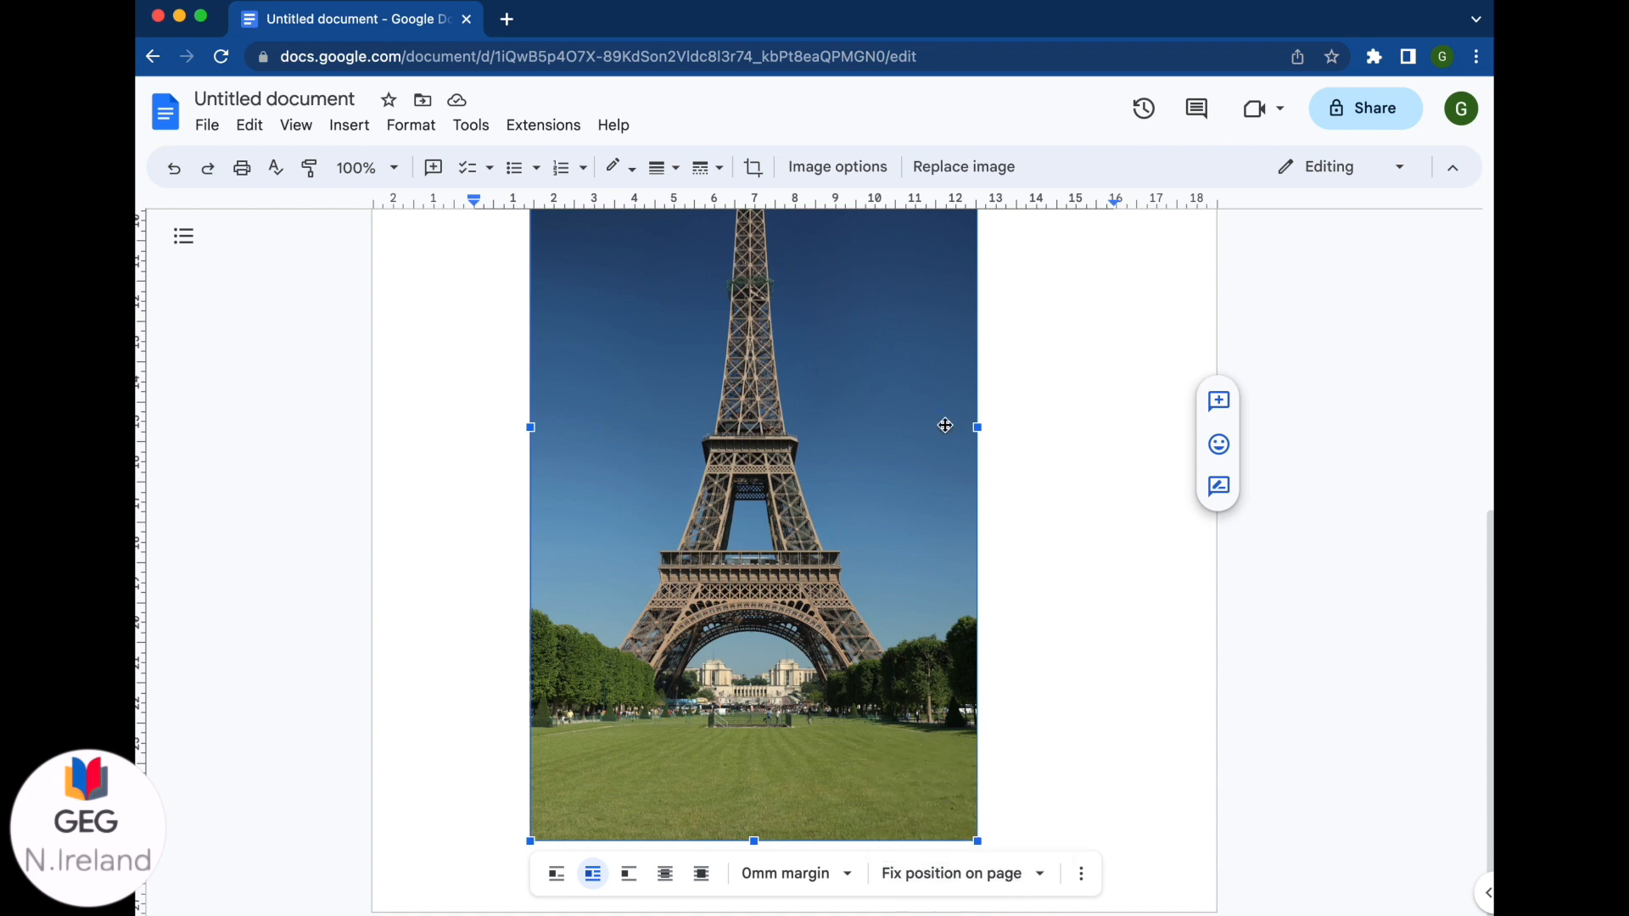
Step: In Image options, apply the Bottom centre quick layout (X 4.93 cm, Y 6.55 cm) and expand Size and rotation
left_click(841, 169)
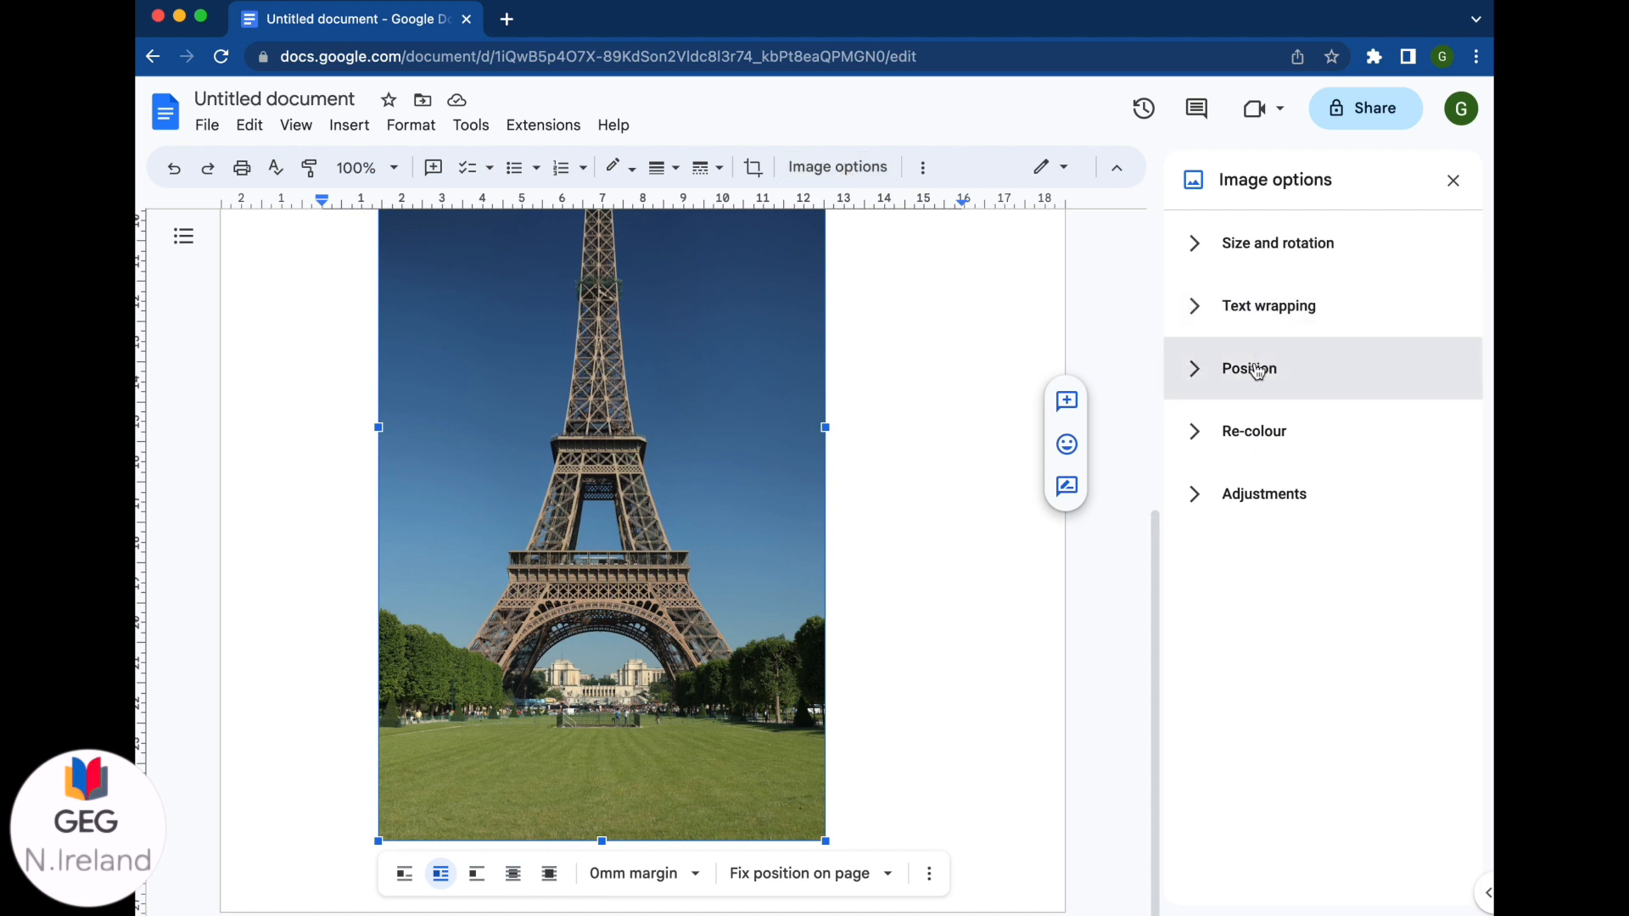
left_click(1203, 374)
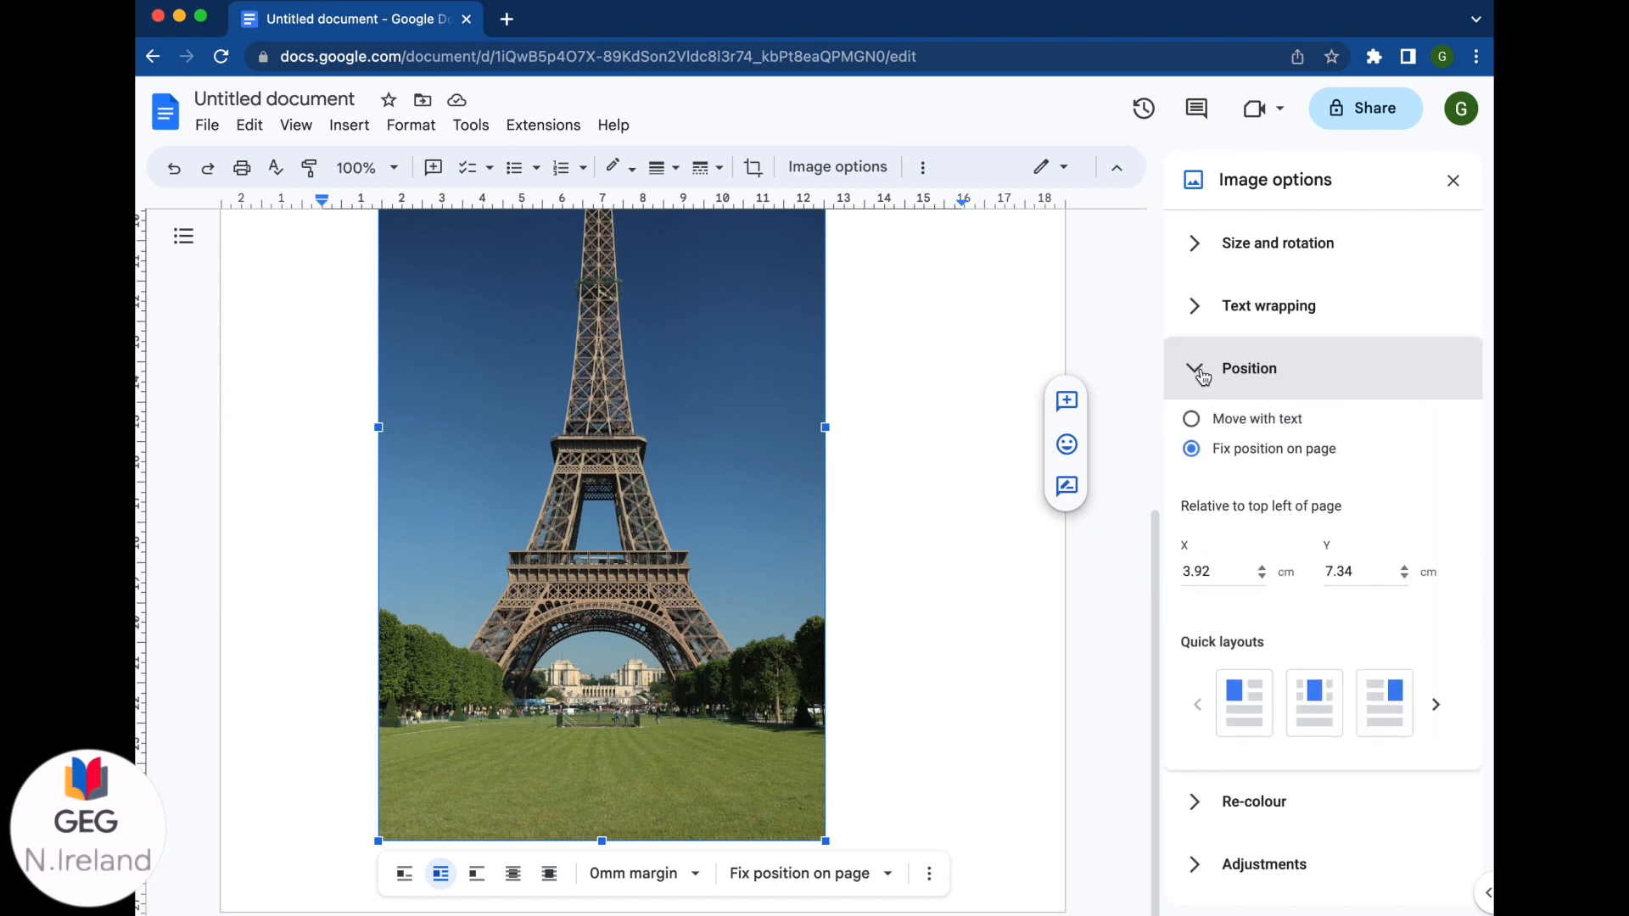
left_click(1439, 705)
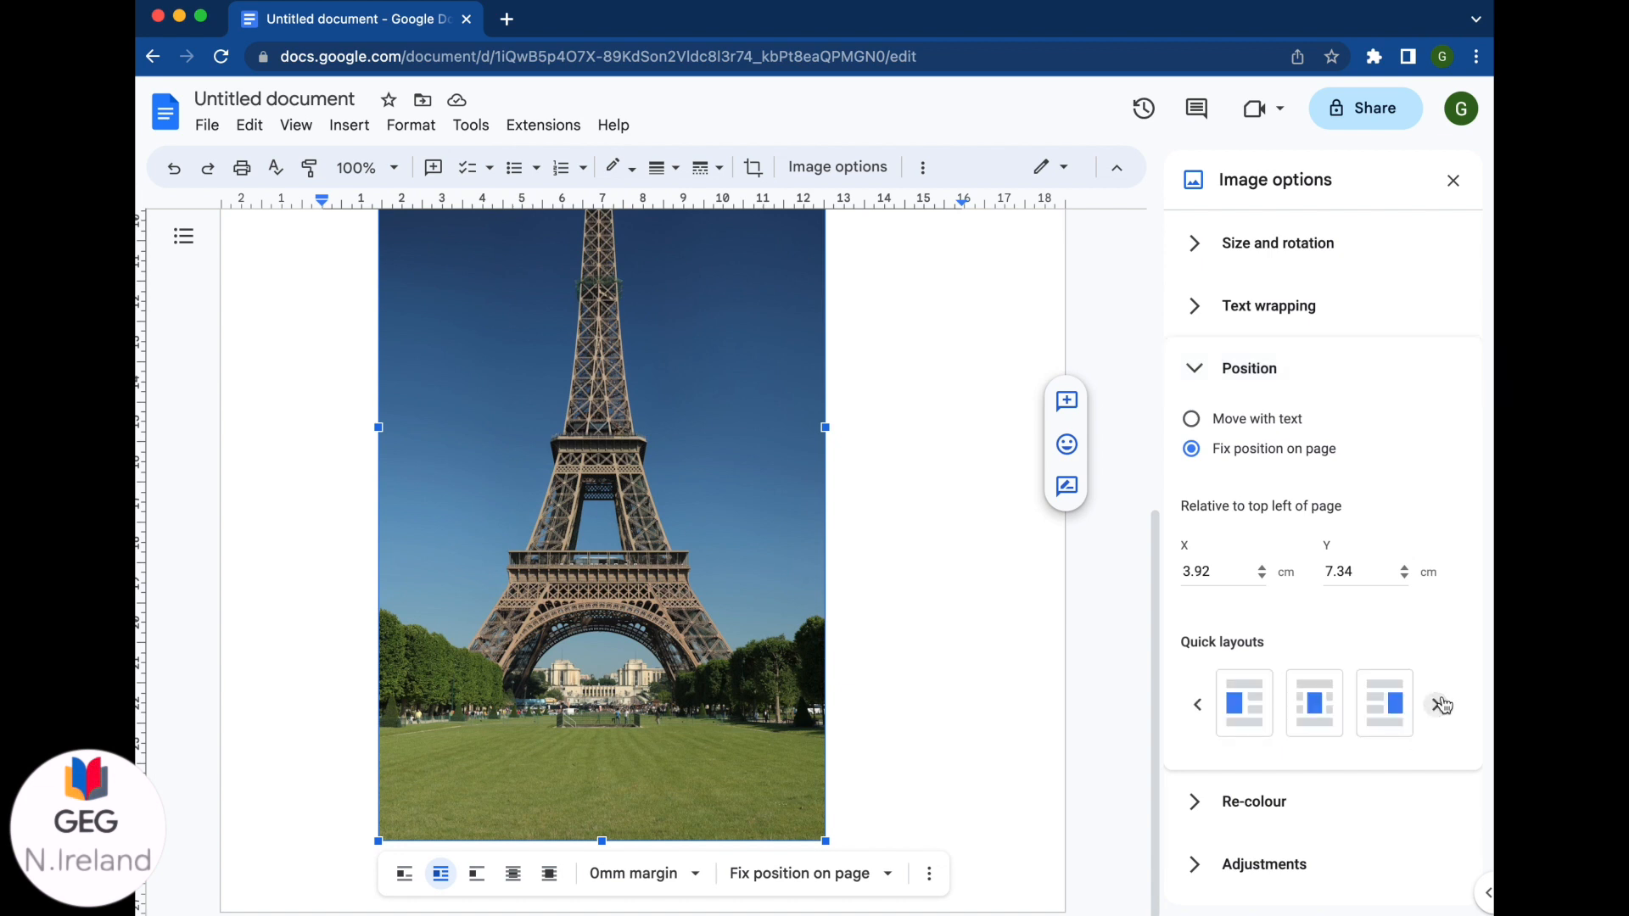
left_click(1440, 705)
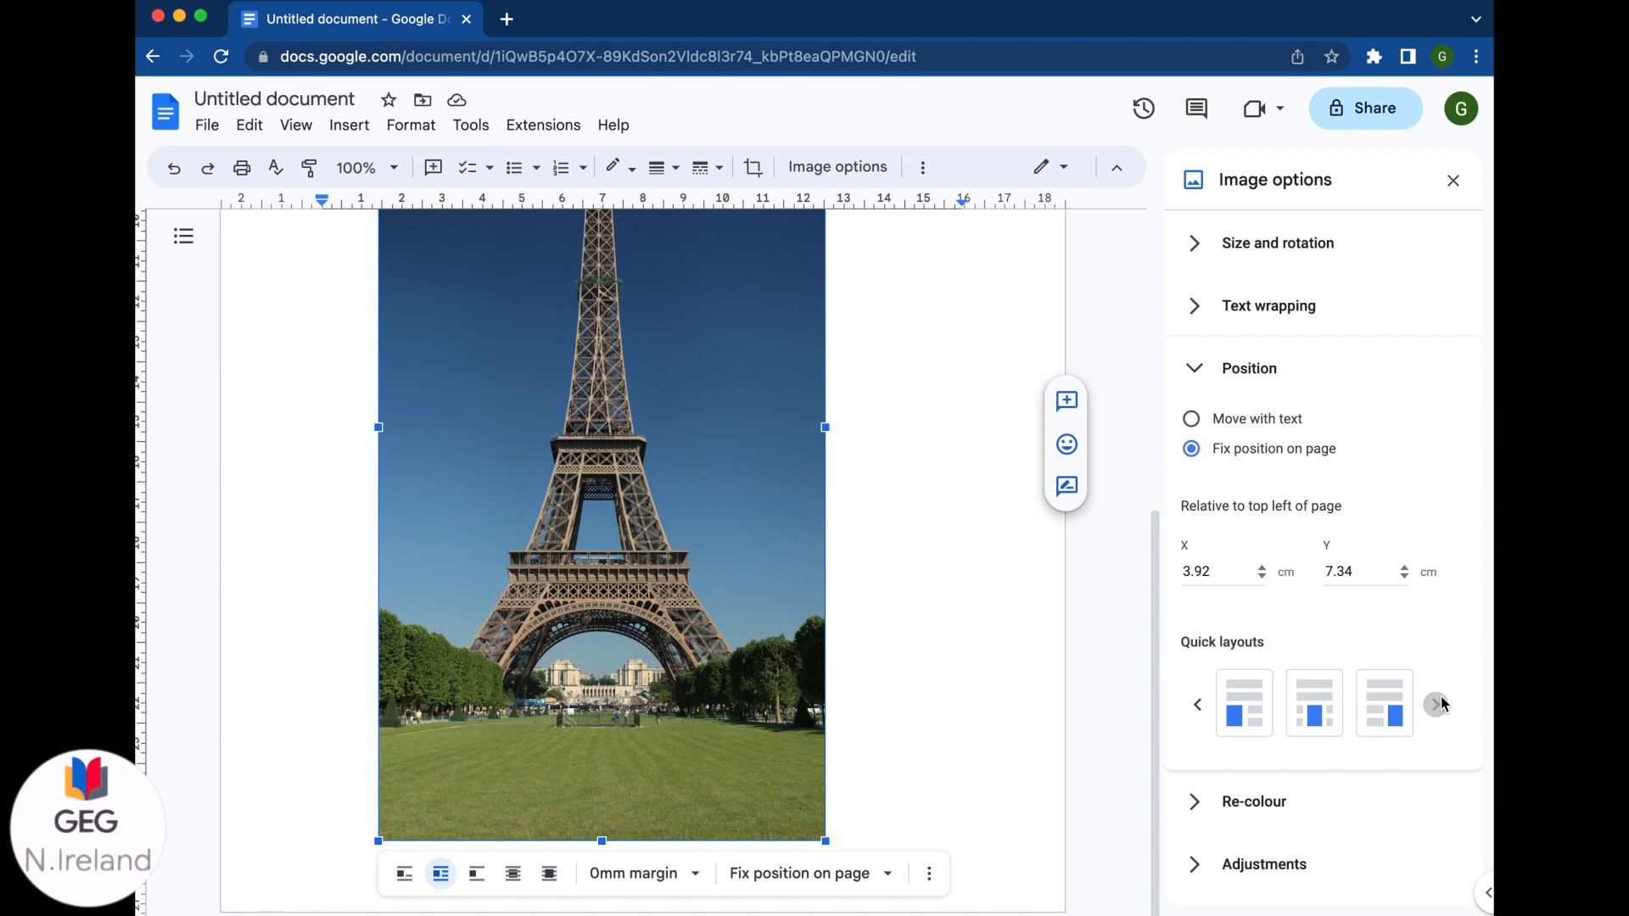
left_click(1319, 720)
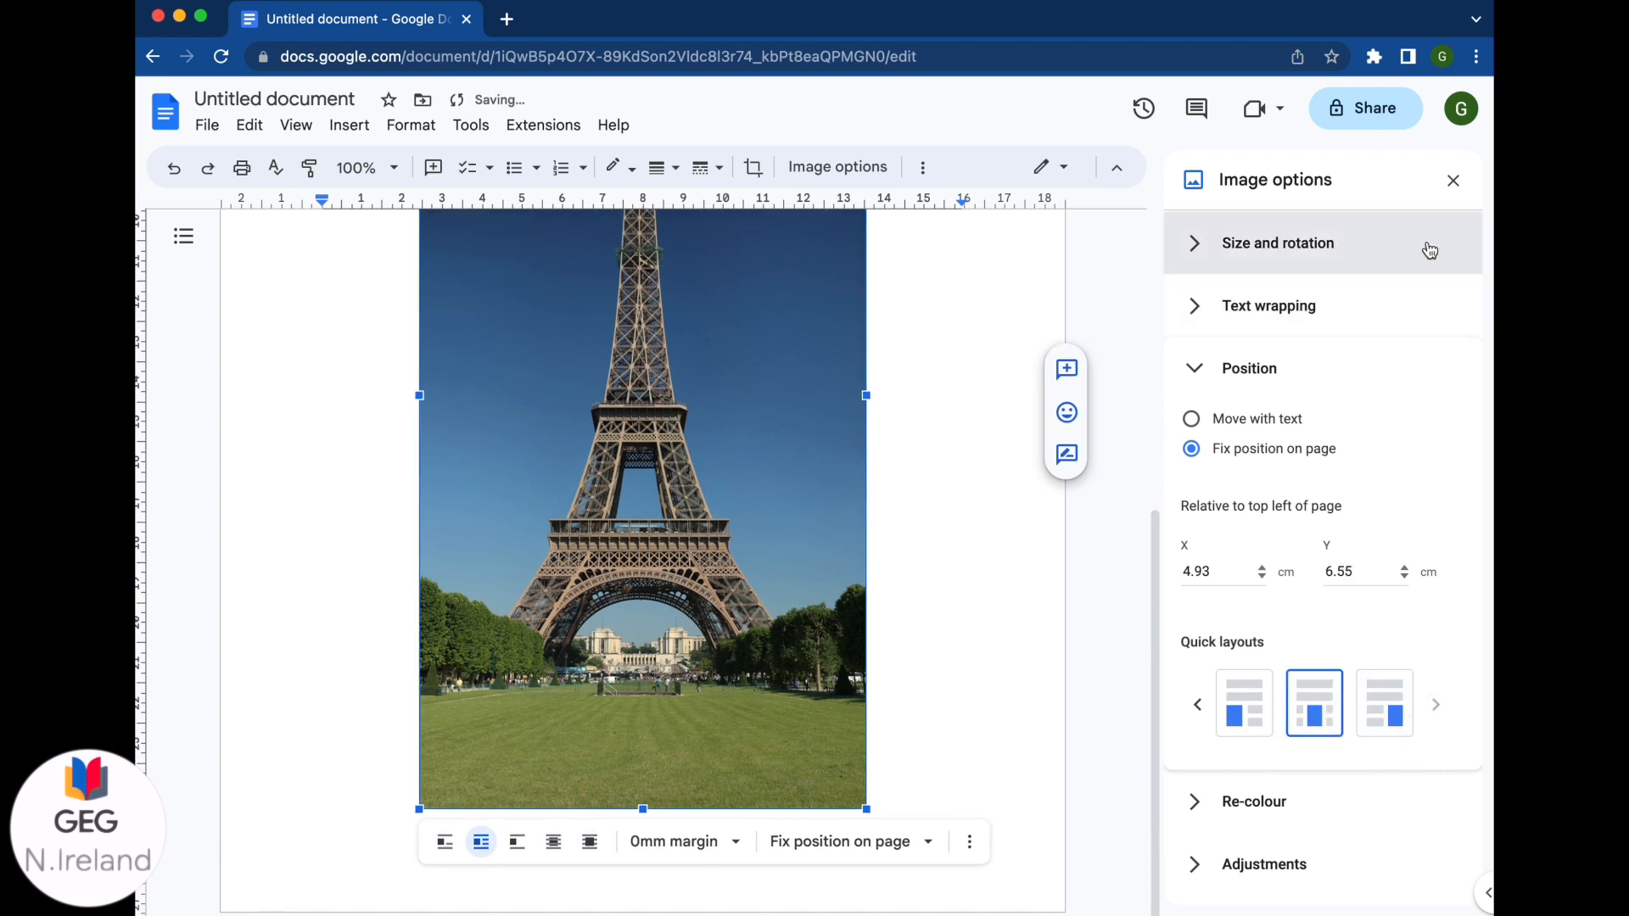
left_click(1399, 279)
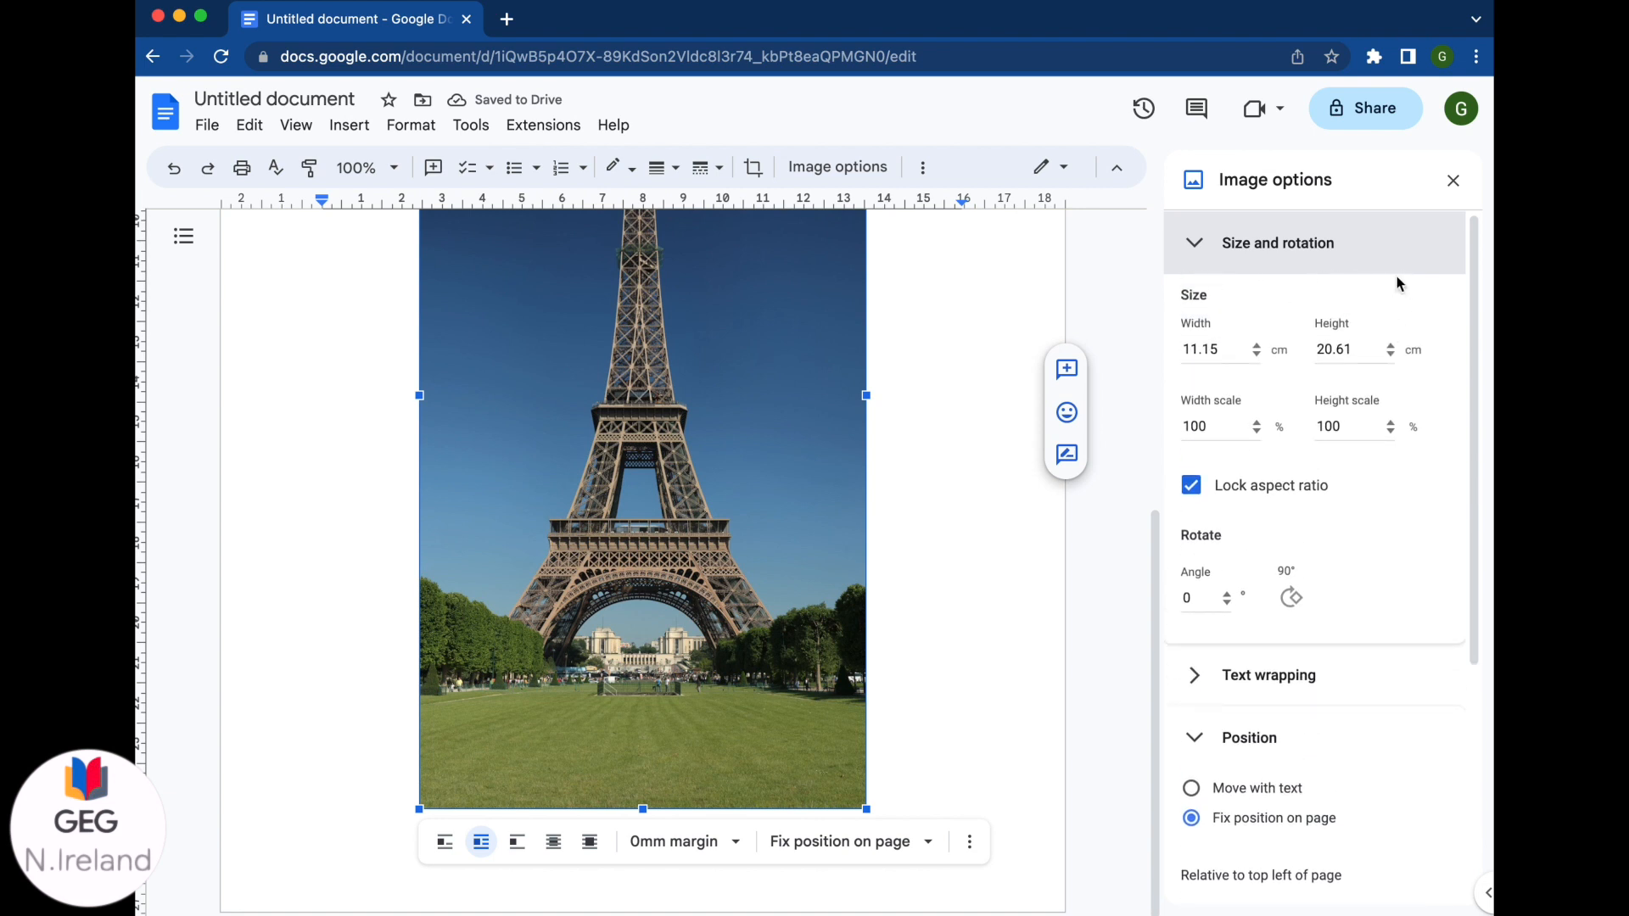
Step: Expand the Text wrapping, Re-colour and Adjustments sections in the Image options panel
left_click(1340, 660)
scroll(1342, 659, "down", 8)
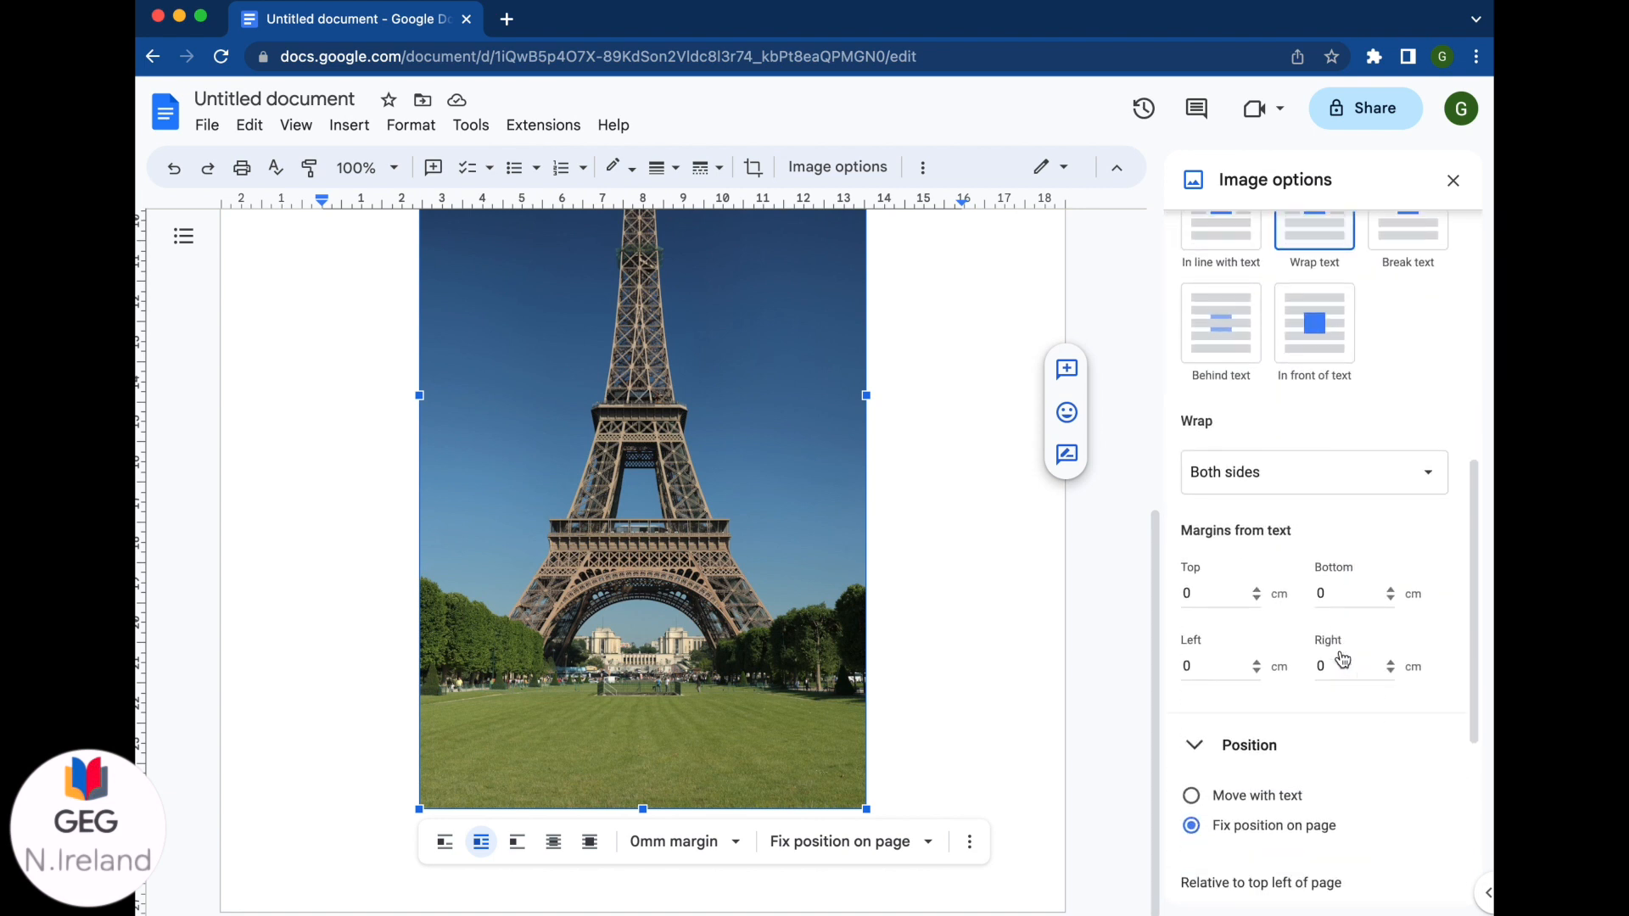
left_click(1279, 812)
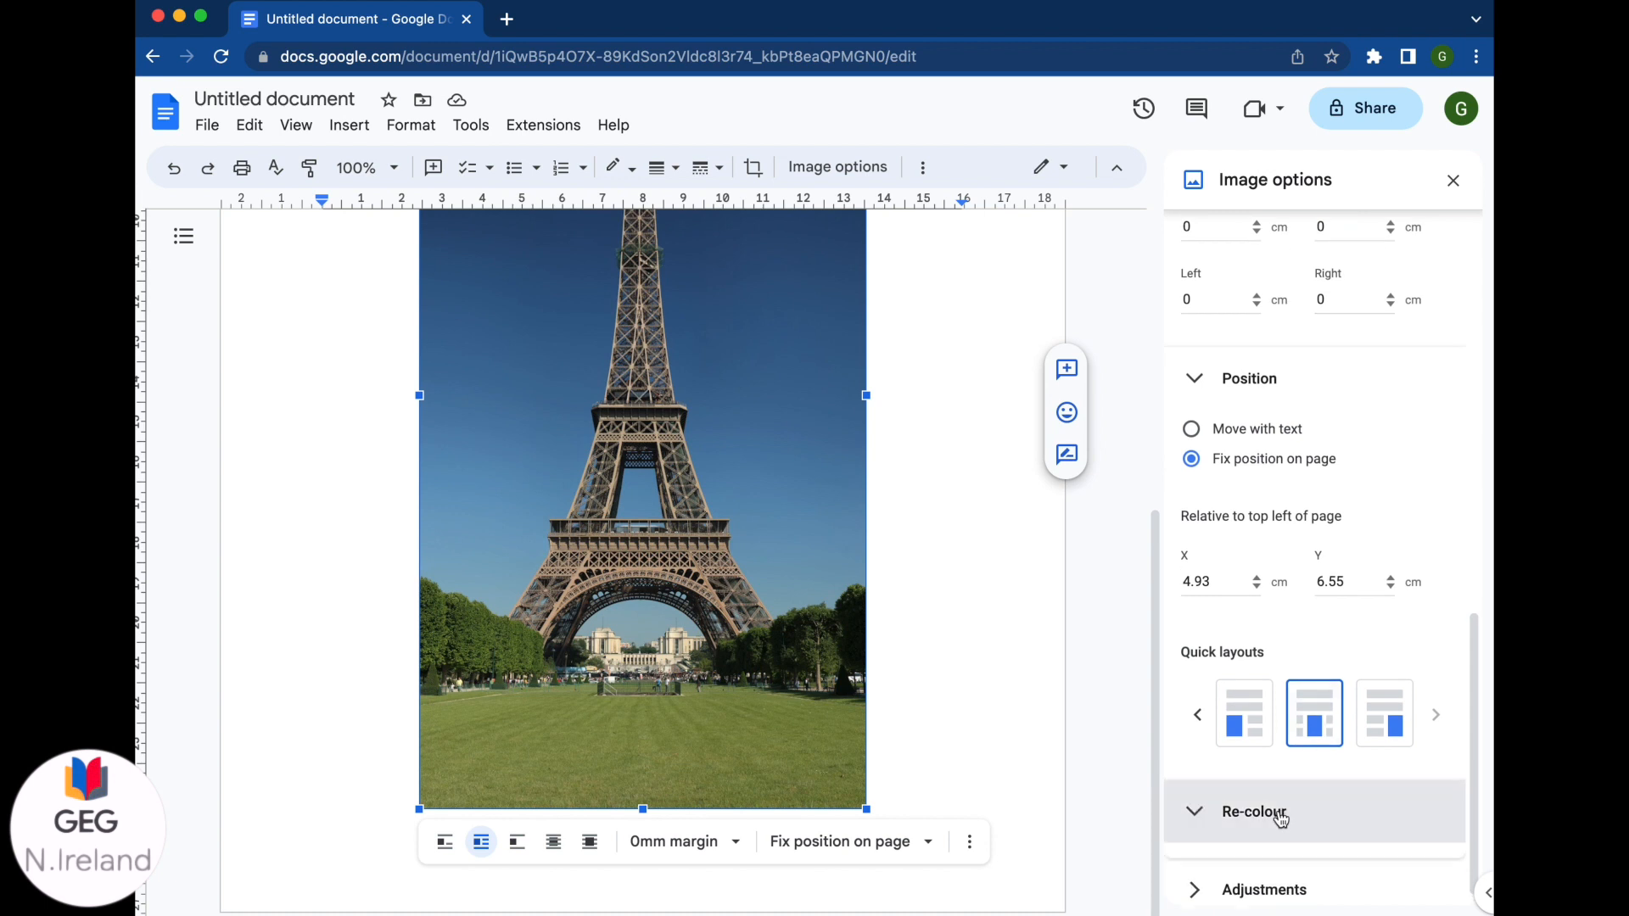
left_click(1302, 880)
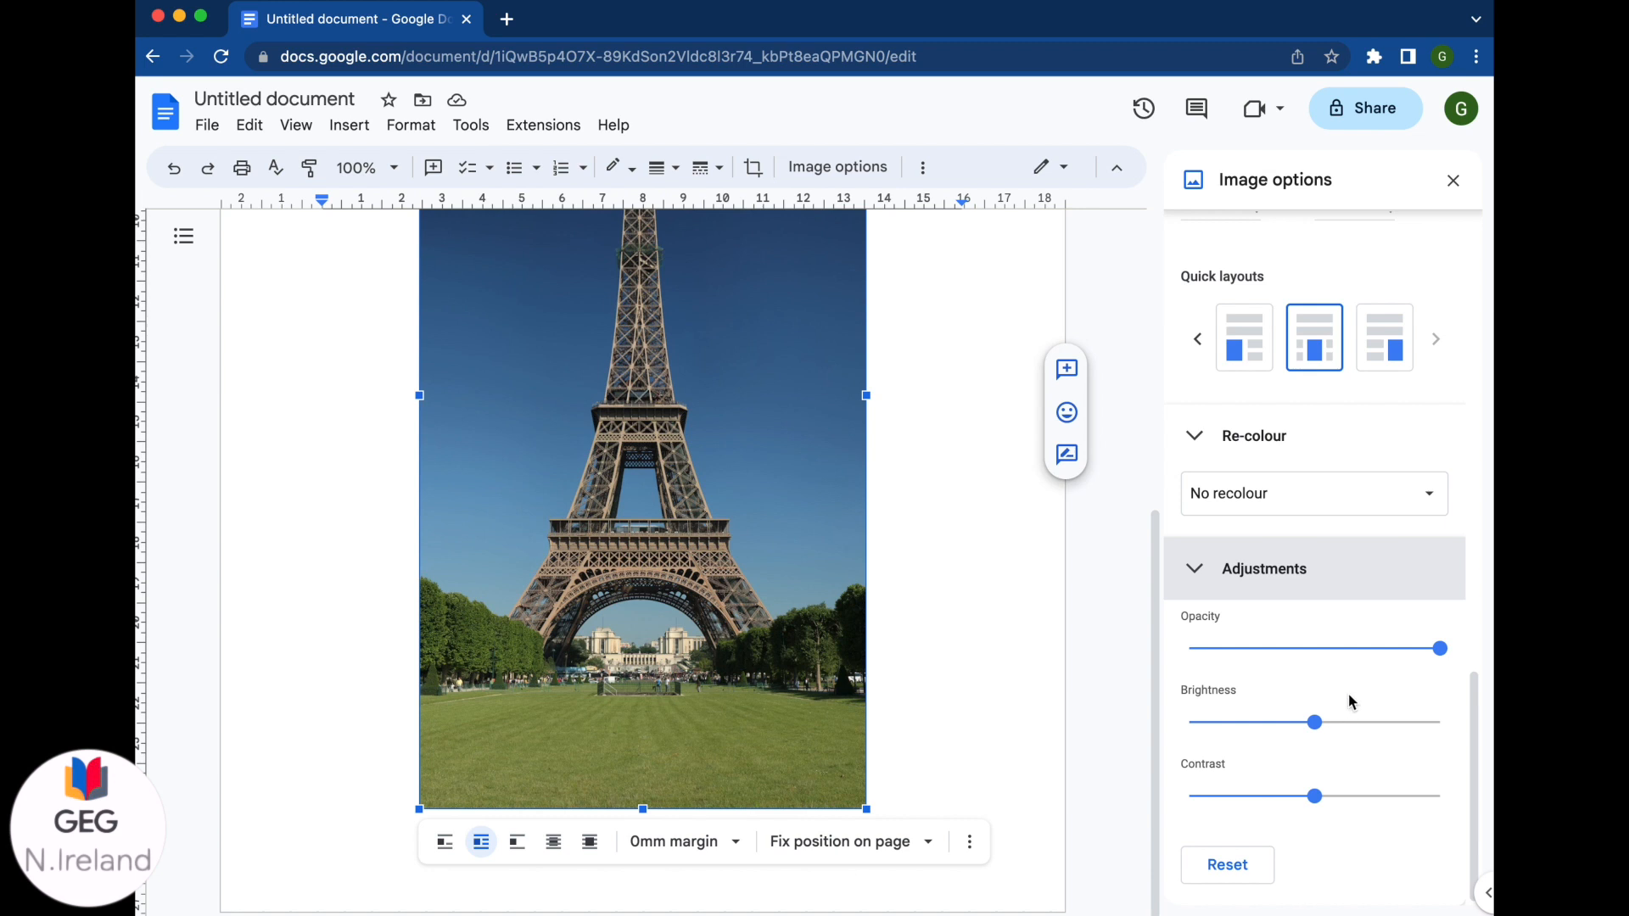
Step: Keep the Eiffel Tower photo at No recolour and close the Image options panel
left_click(1426, 496)
scroll(1383, 683, "down", 5)
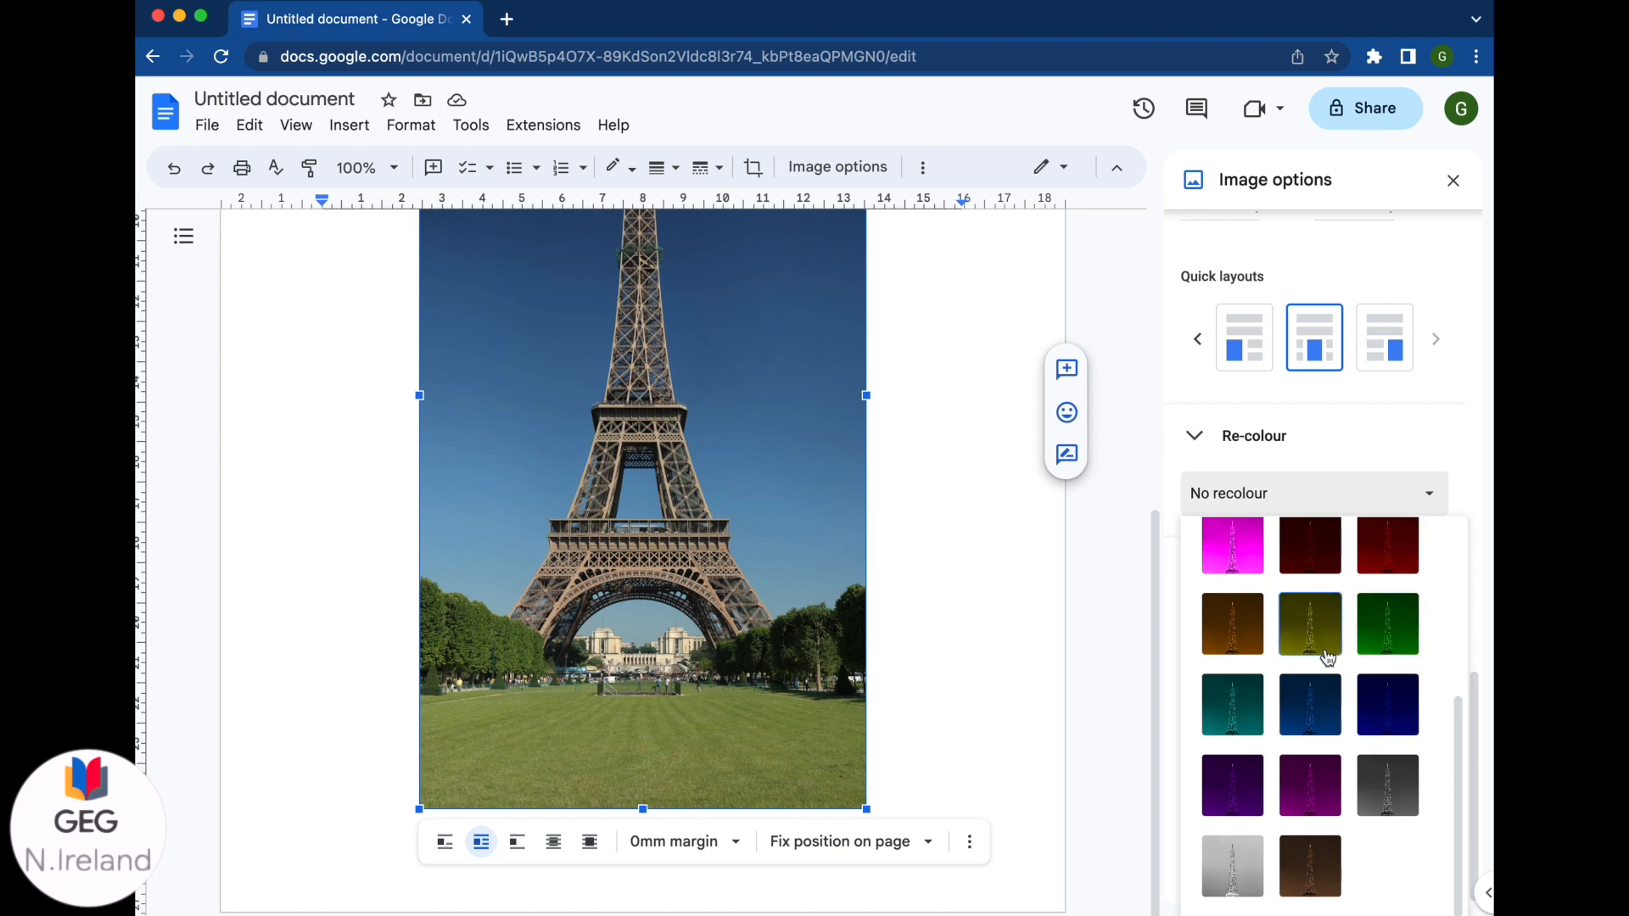
scroll(1332, 675, "up", 1)
left_click(1422, 492)
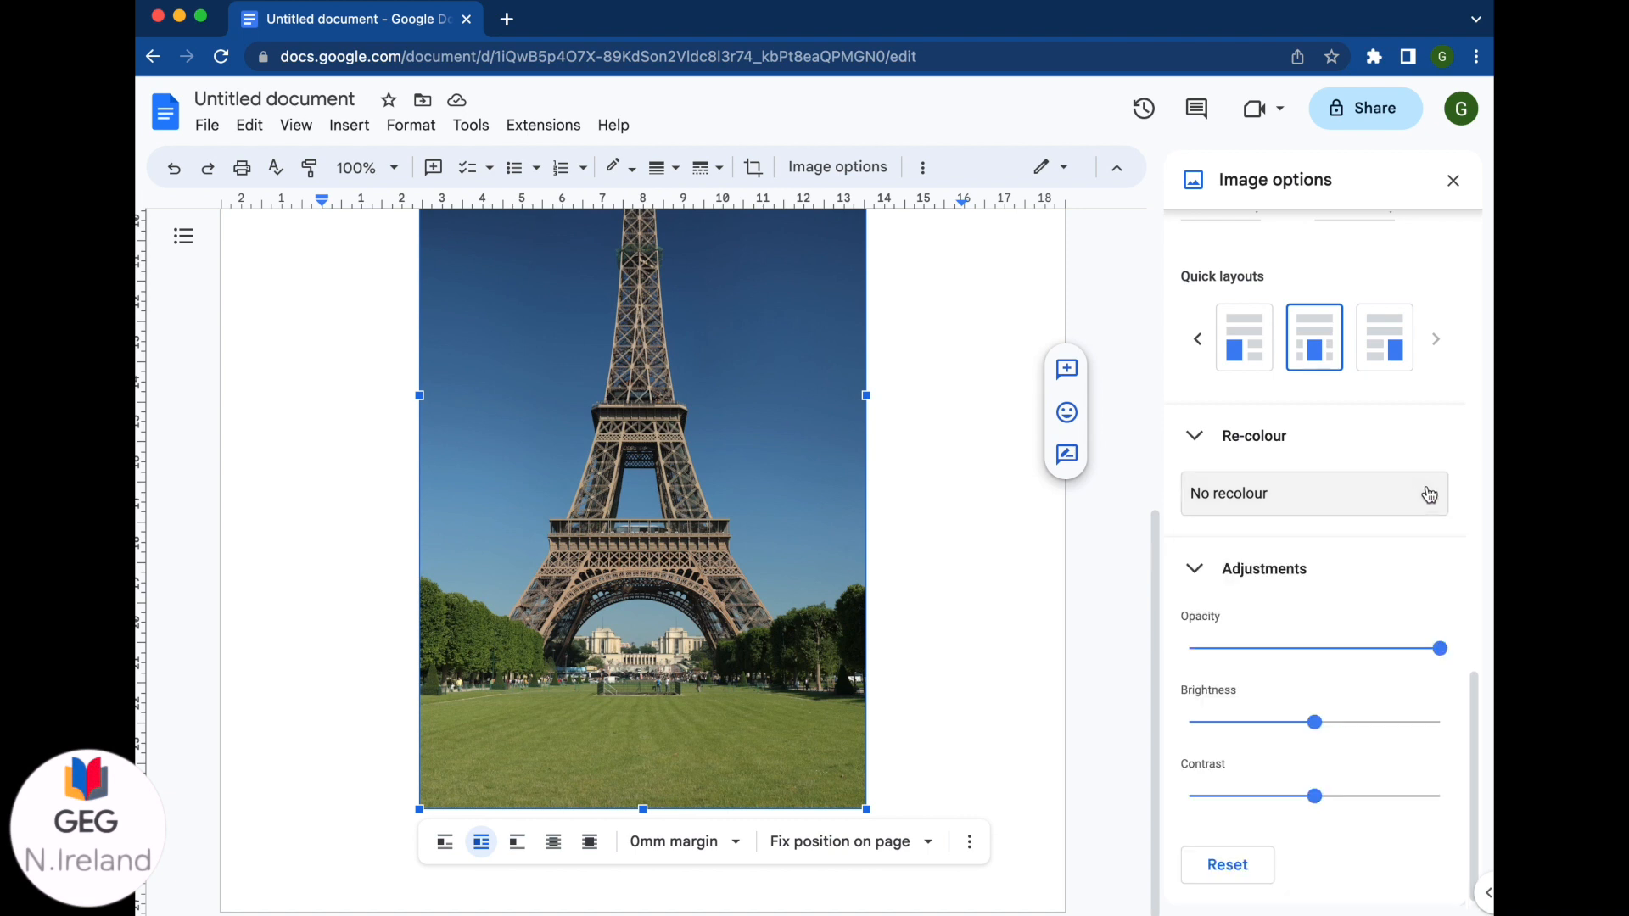
left_click(1454, 182)
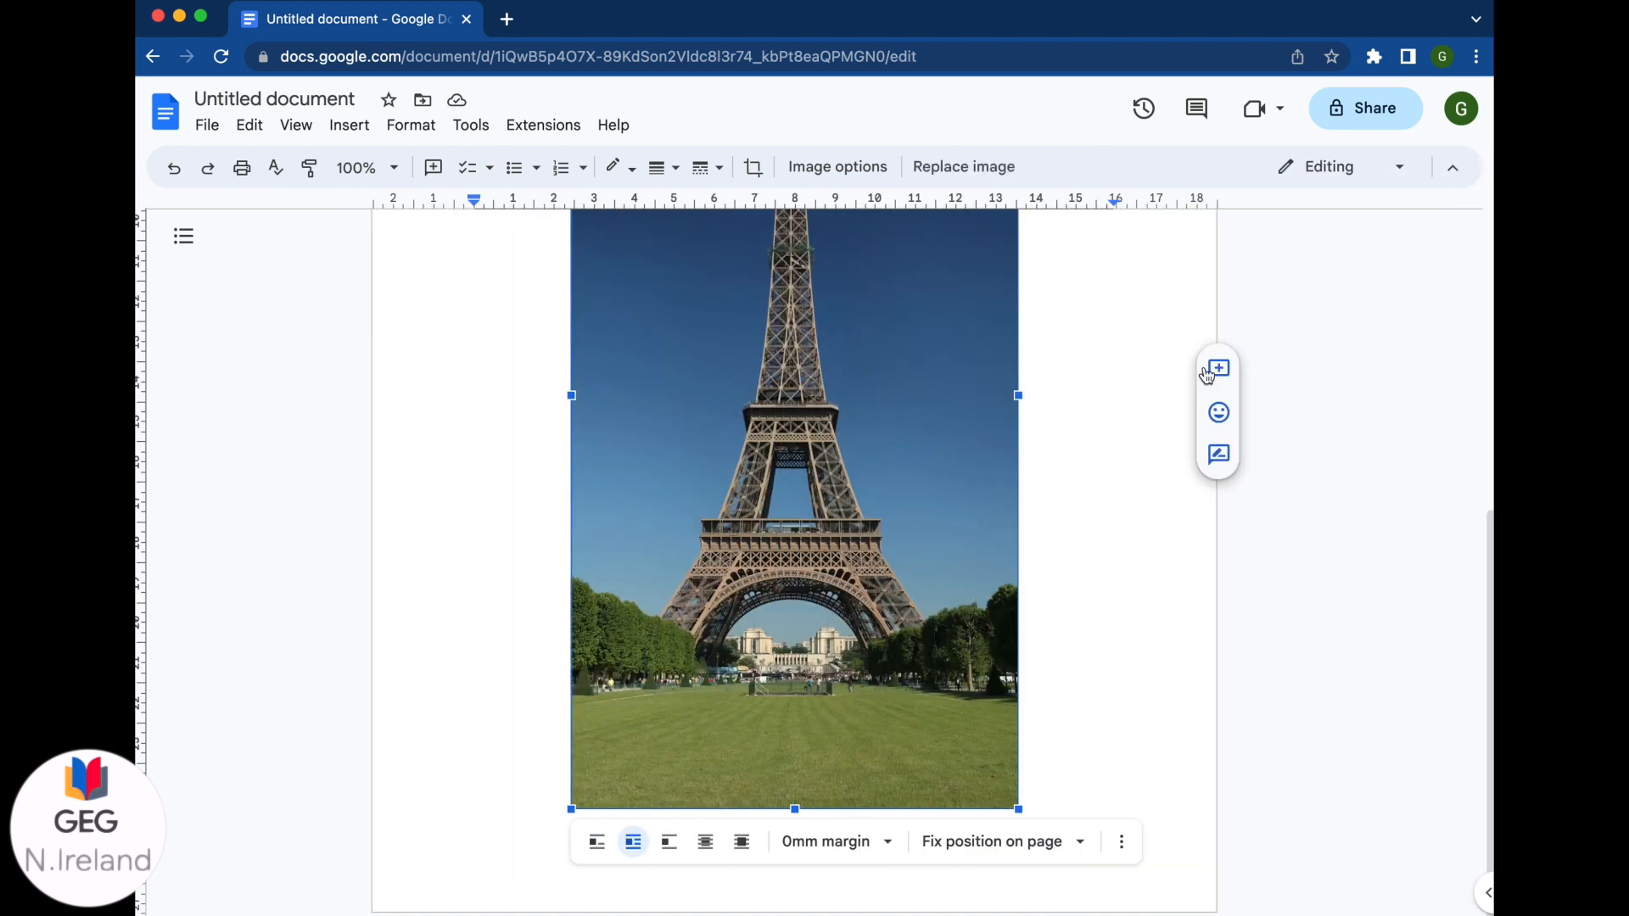
scroll(1121, 437, "up", 5)
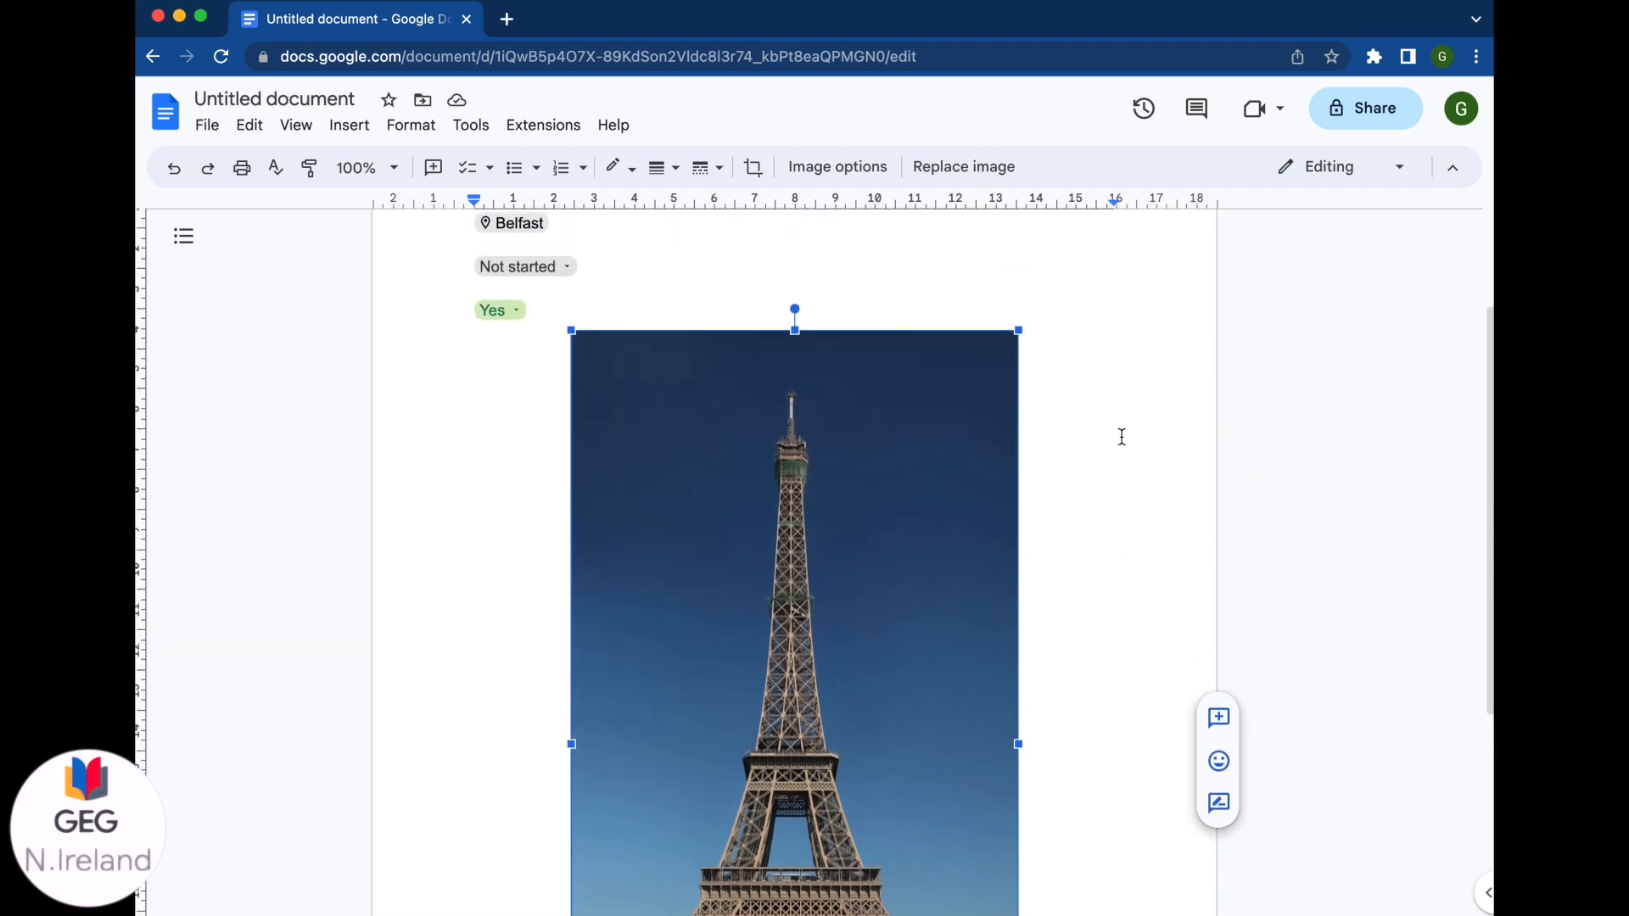
scroll(1122, 437, "up", 2)
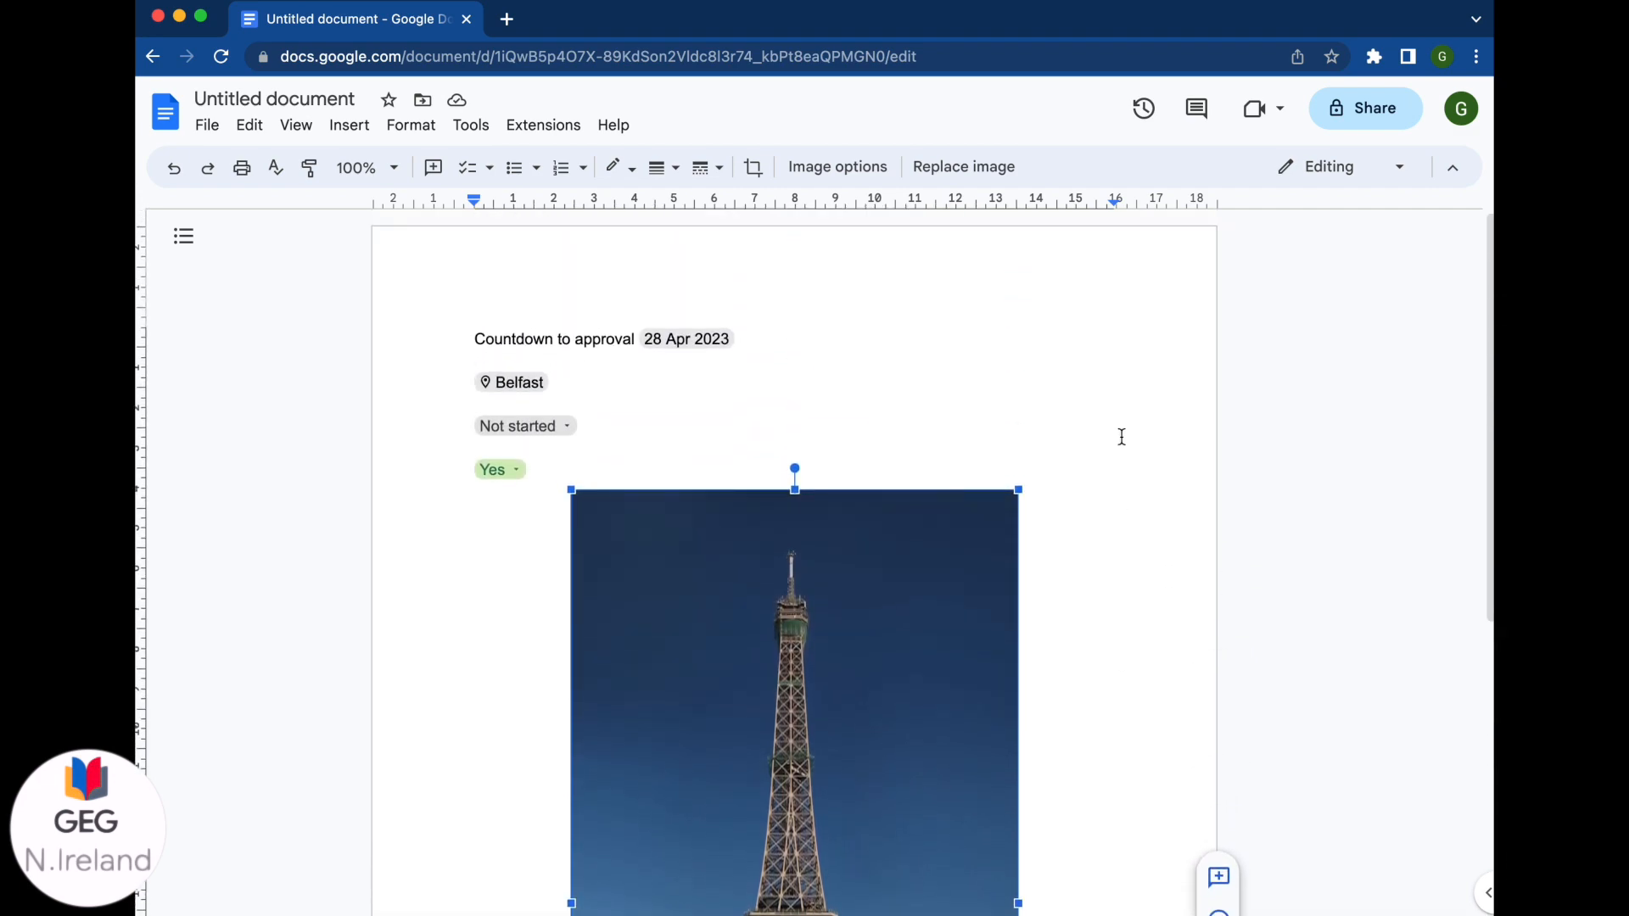